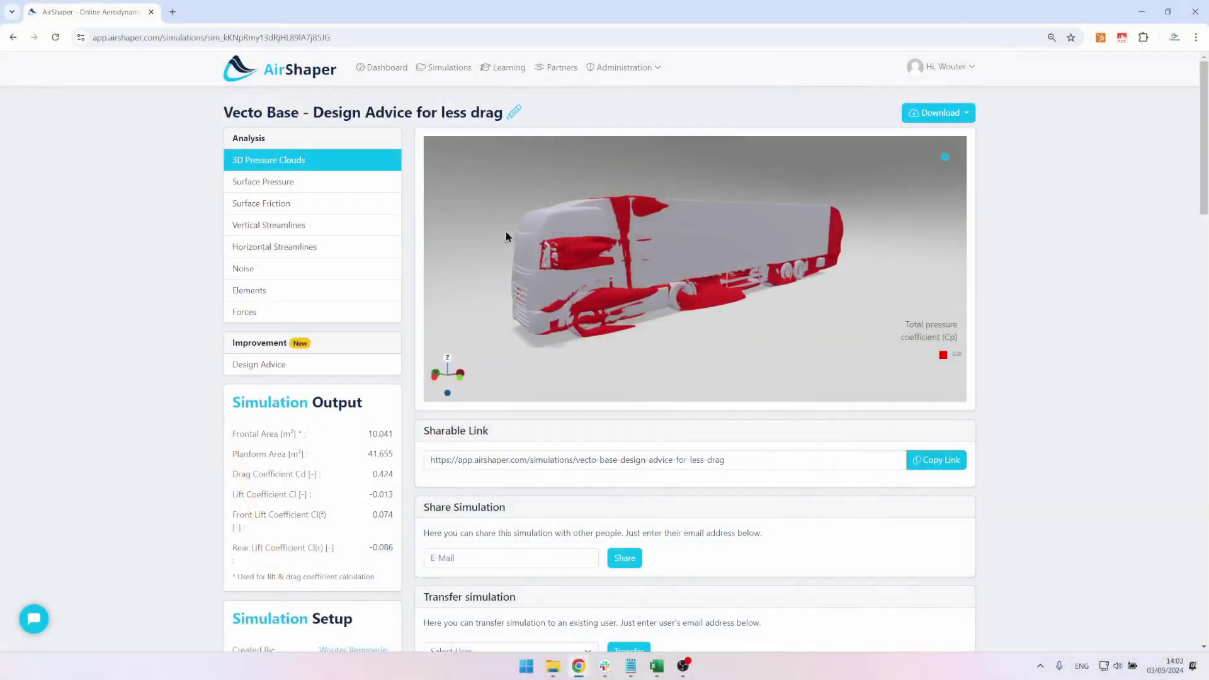
# Step: Examine the red 3D pressure clouds around the whole truck, from the cab front along the side to the trailer's rear
pyautogui.moveTo(661, 269)
pyautogui.mouseDown()
pyautogui.moveTo(709, 260)
pyautogui.moveTo(666, 274)
pyautogui.mouseUp()
pyautogui.scroll(3, 666, 274)
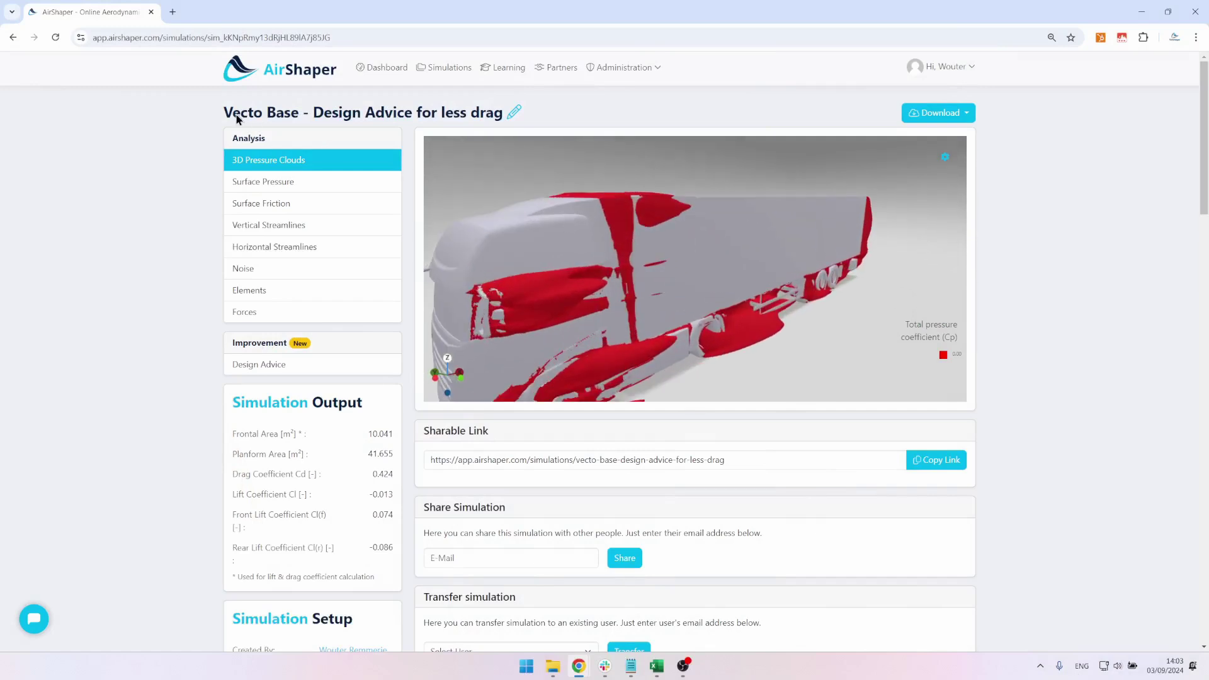
pyautogui.moveTo(226, 116); pyautogui.dragTo(300, 114)
pyautogui.click(301, 116)
pyautogui.scroll(-5, 579, 275)
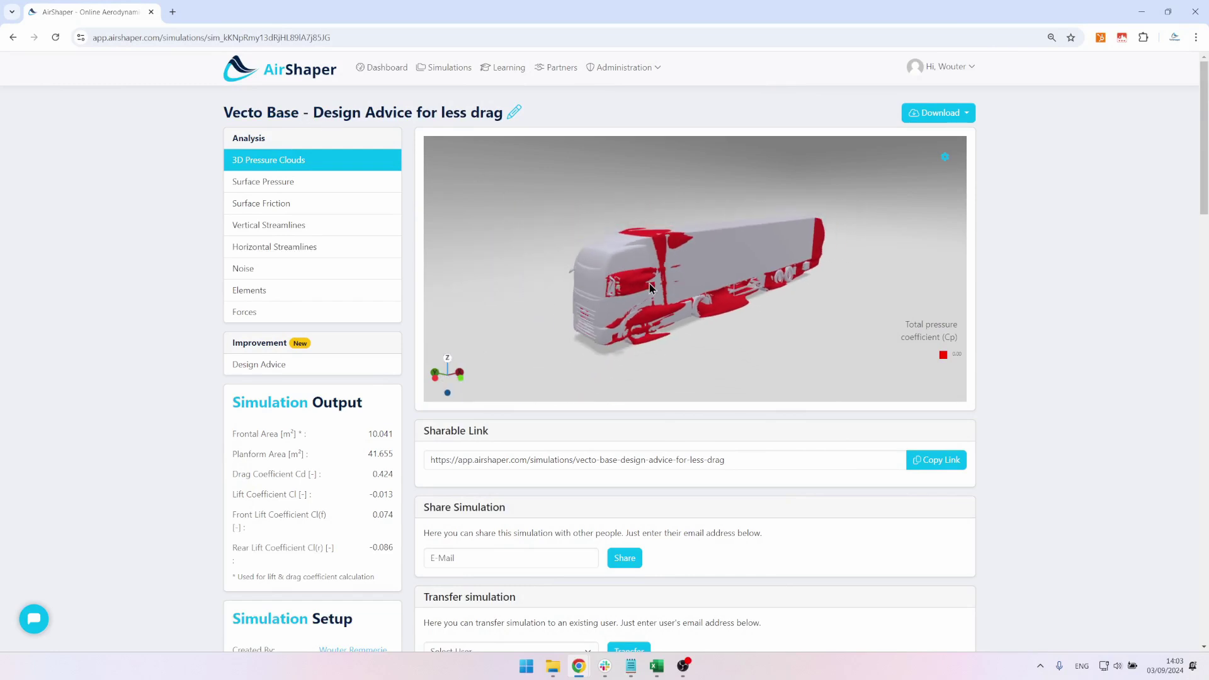
pyautogui.scroll(5, 654, 283)
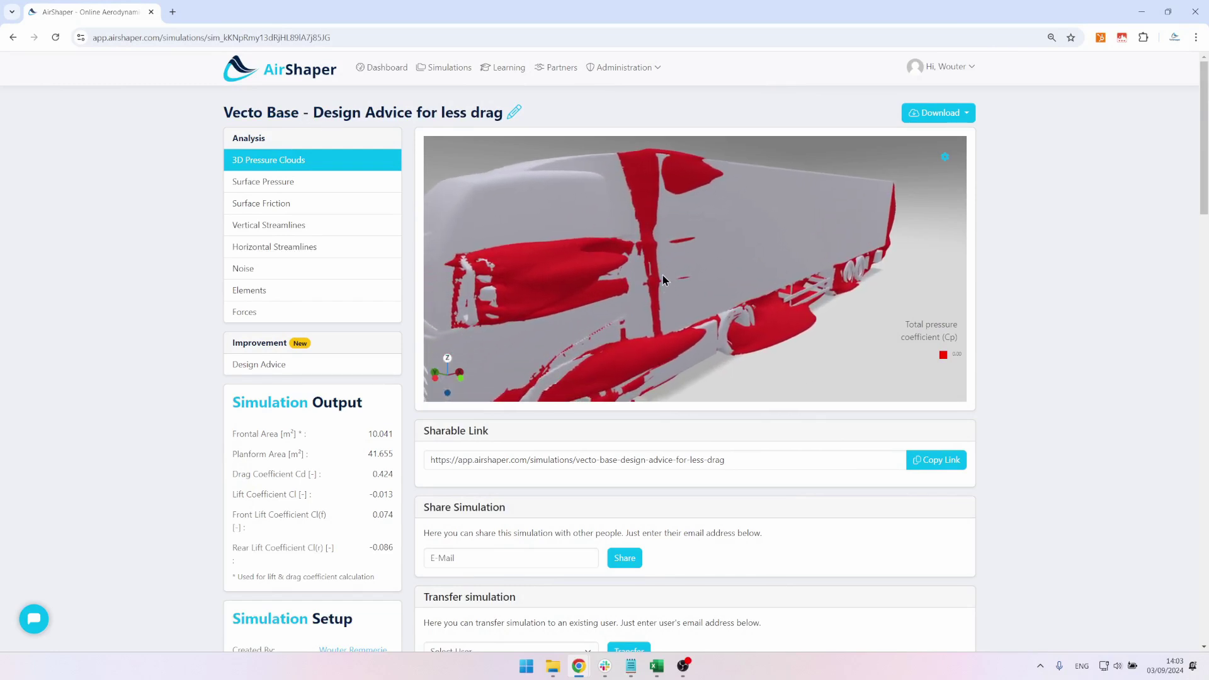
pyautogui.scroll(-4, 664, 283)
pyautogui.moveTo(688, 277); pyautogui.dragTo(677, 274)
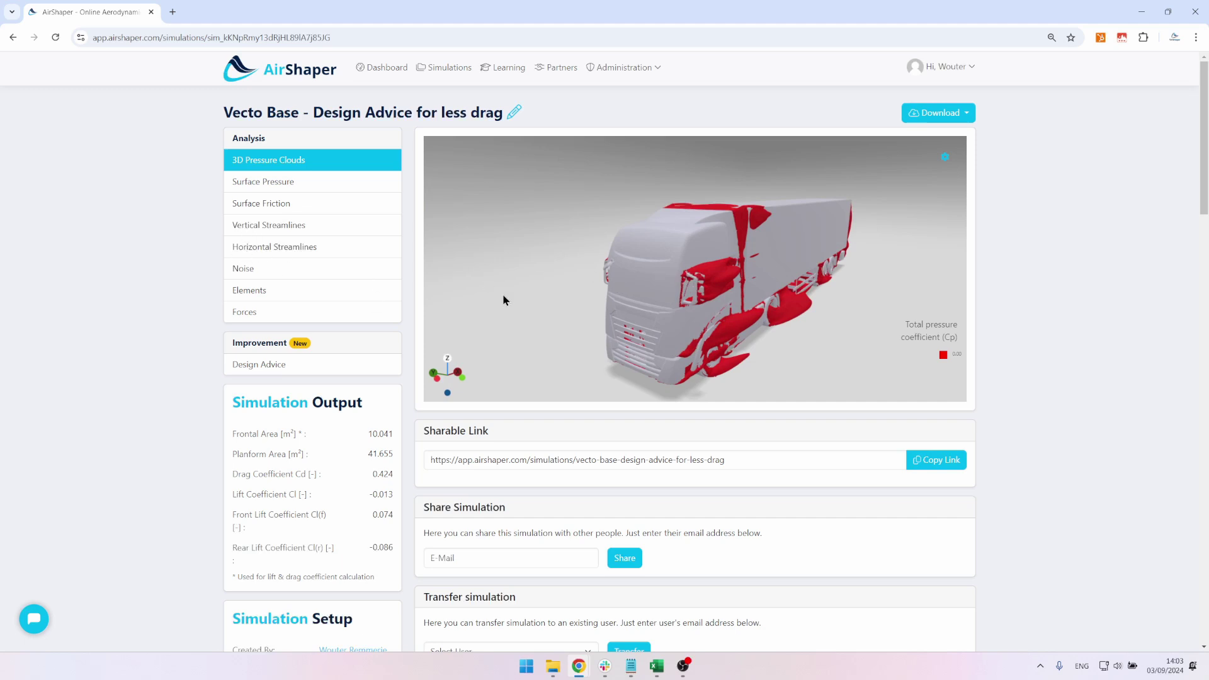
pyautogui.moveTo(700, 279); pyautogui.dragTo(664, 269)
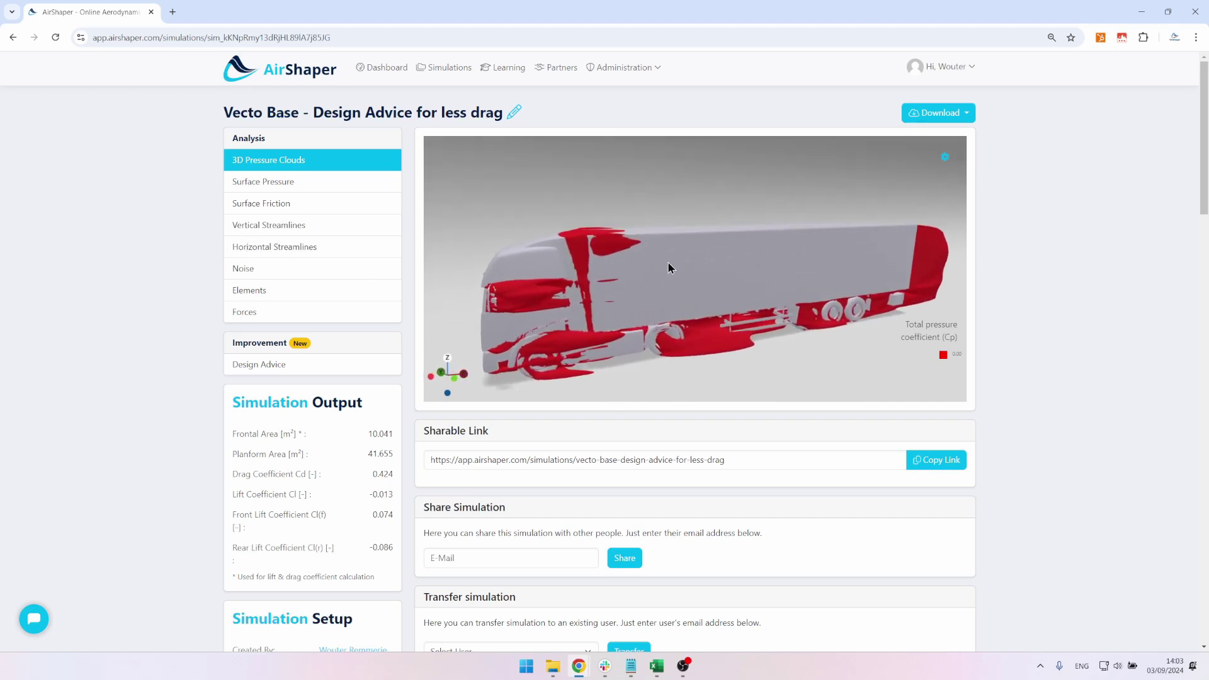
pyautogui.moveTo(667, 264); pyautogui.dragTo(707, 258)
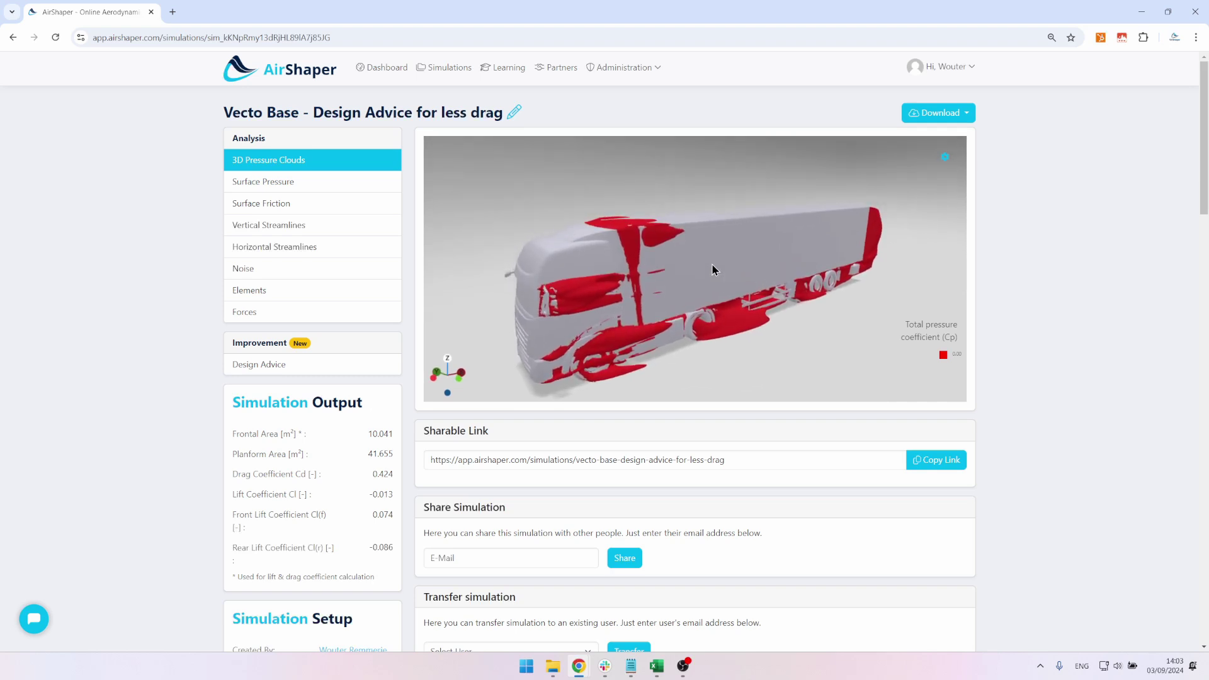
pyautogui.moveTo(676, 286); pyautogui.dragTo(686, 264)
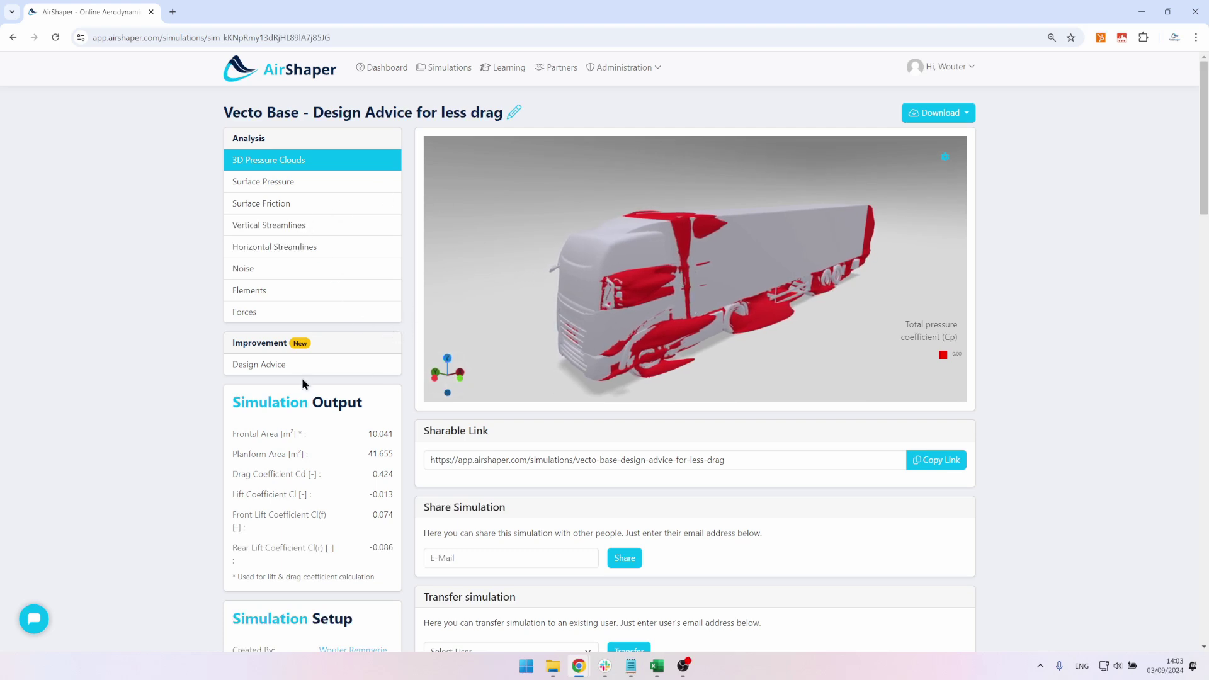
# Step: Inspect the 3D pressure clouds up close at the side mirror, front wheel and underbody, cab roof, and trailer side
pyautogui.scroll(5, 581, 301)
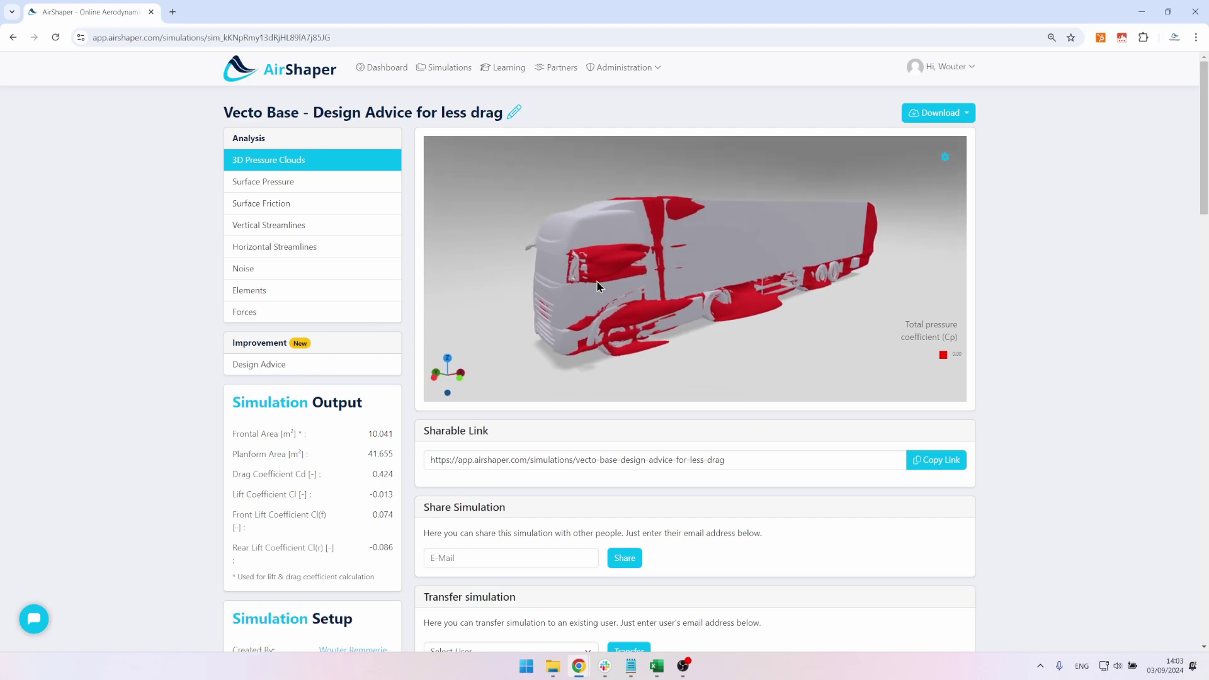
pyautogui.scroll(-2, 661, 272)
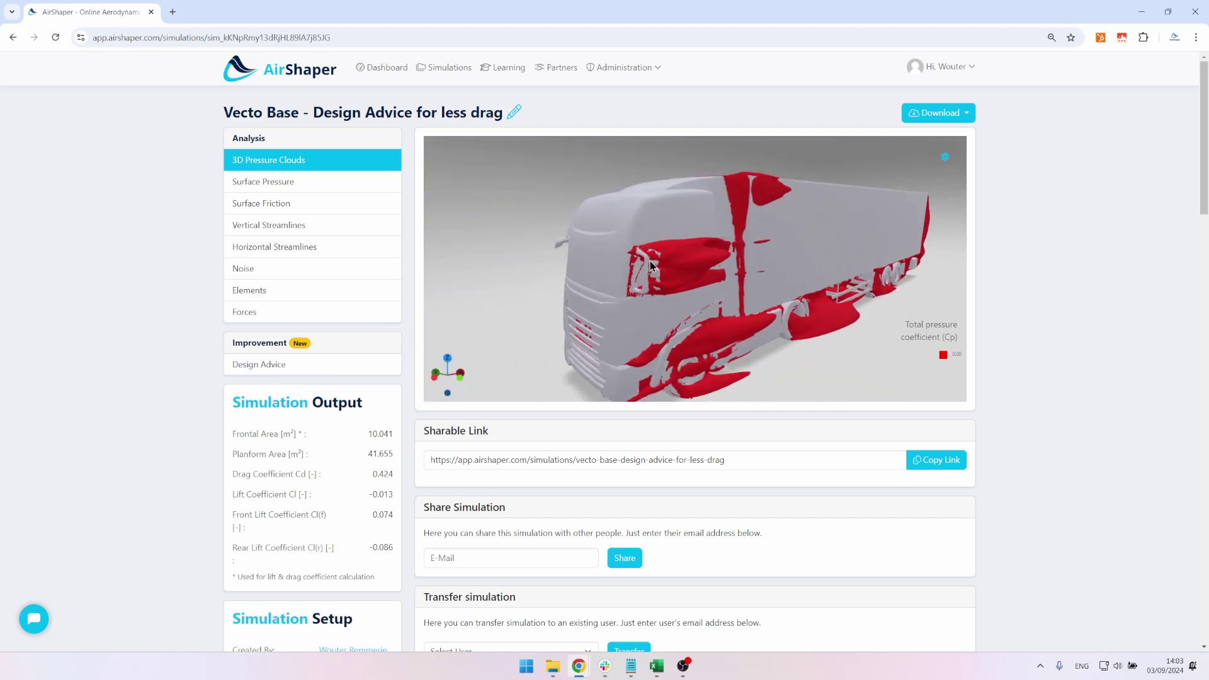
pyautogui.moveTo(666, 274); pyautogui.dragTo(611, 184)
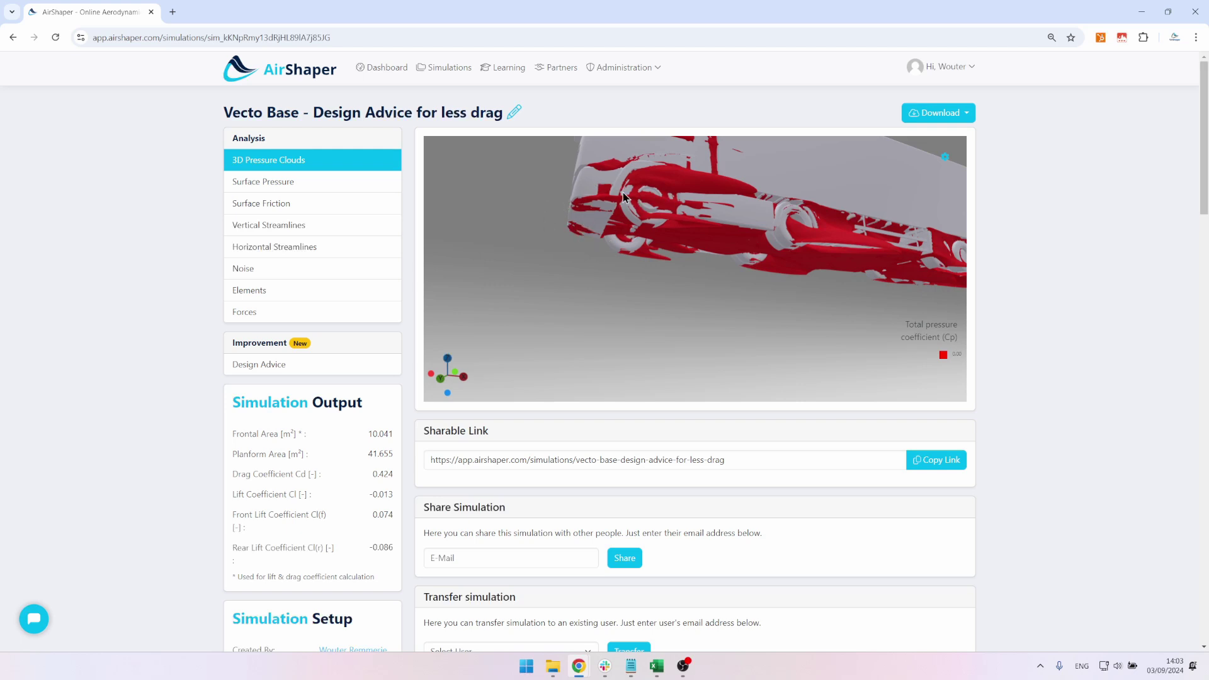
pyautogui.moveTo(600, 207); pyautogui.dragTo(605, 212)
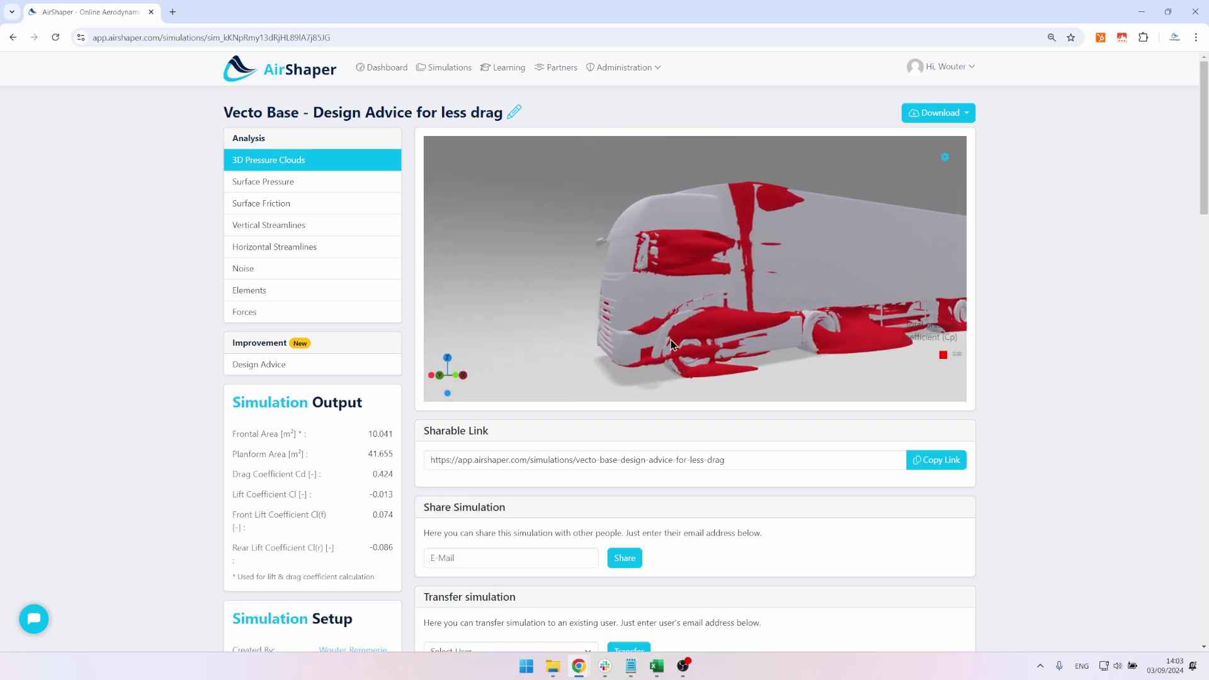
pyautogui.moveTo(729, 285); pyautogui.dragTo(691, 224)
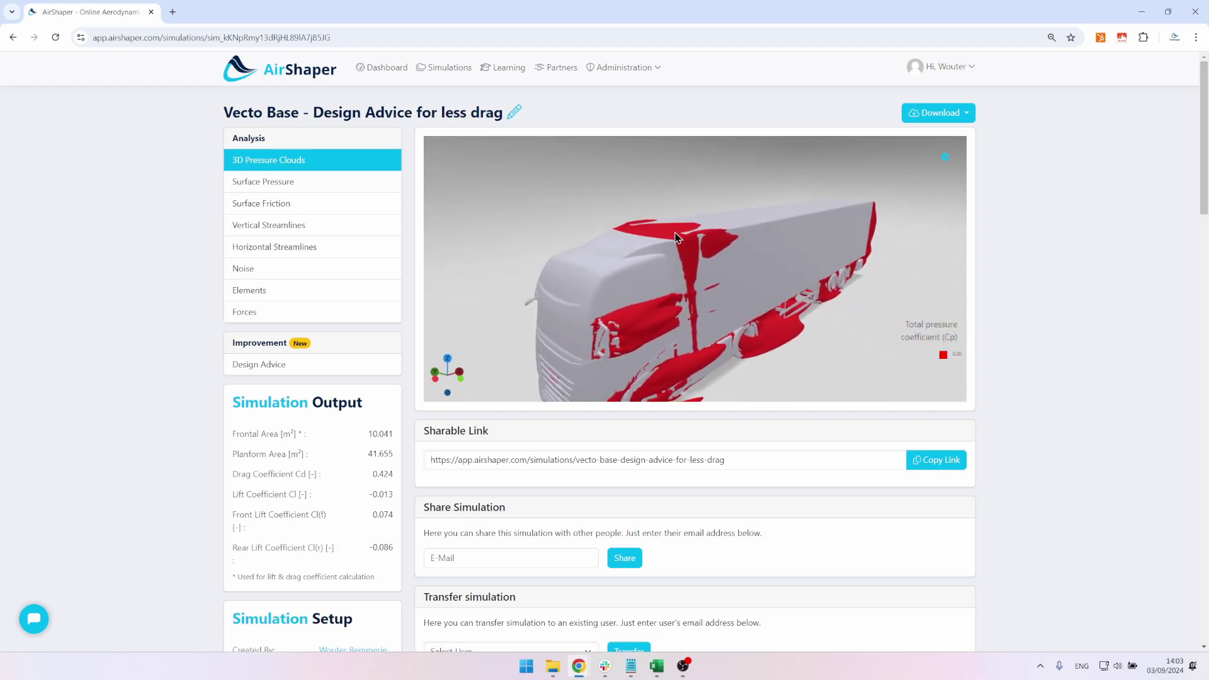
pyautogui.moveTo(763, 260); pyautogui.dragTo(796, 244)
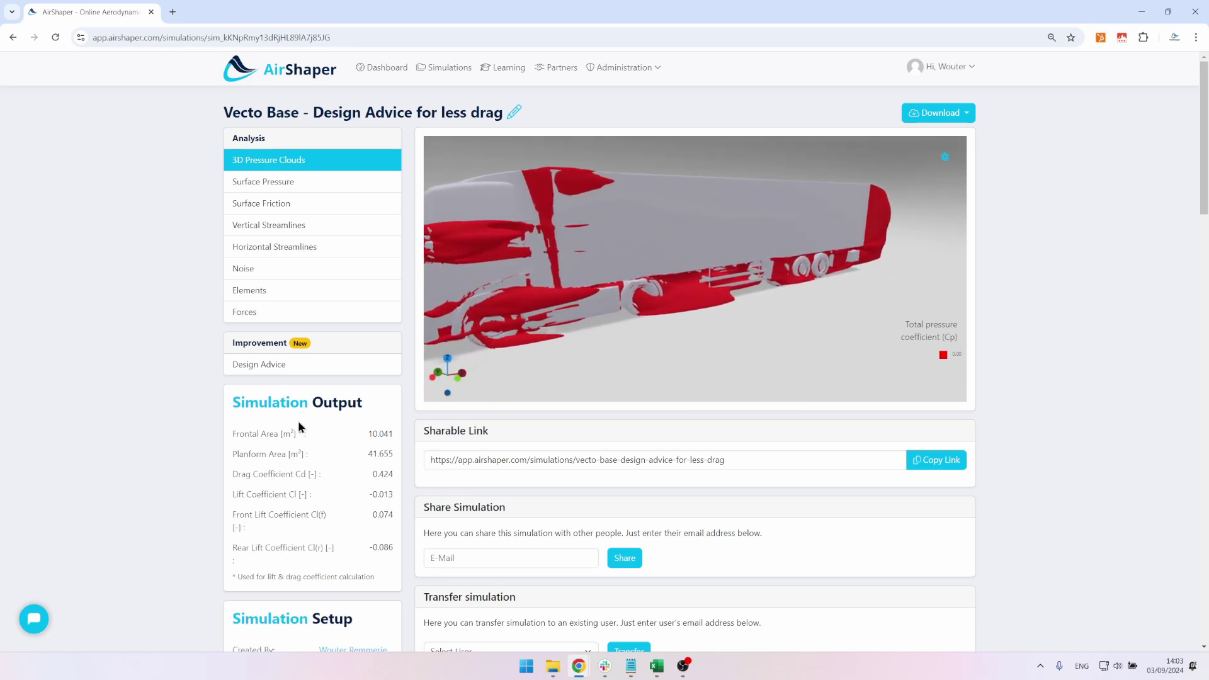
# Step: Display the Design Advice map and inspect the drag-reduction colours on the cab's front, side and rear edges
pyautogui.click(296, 371)
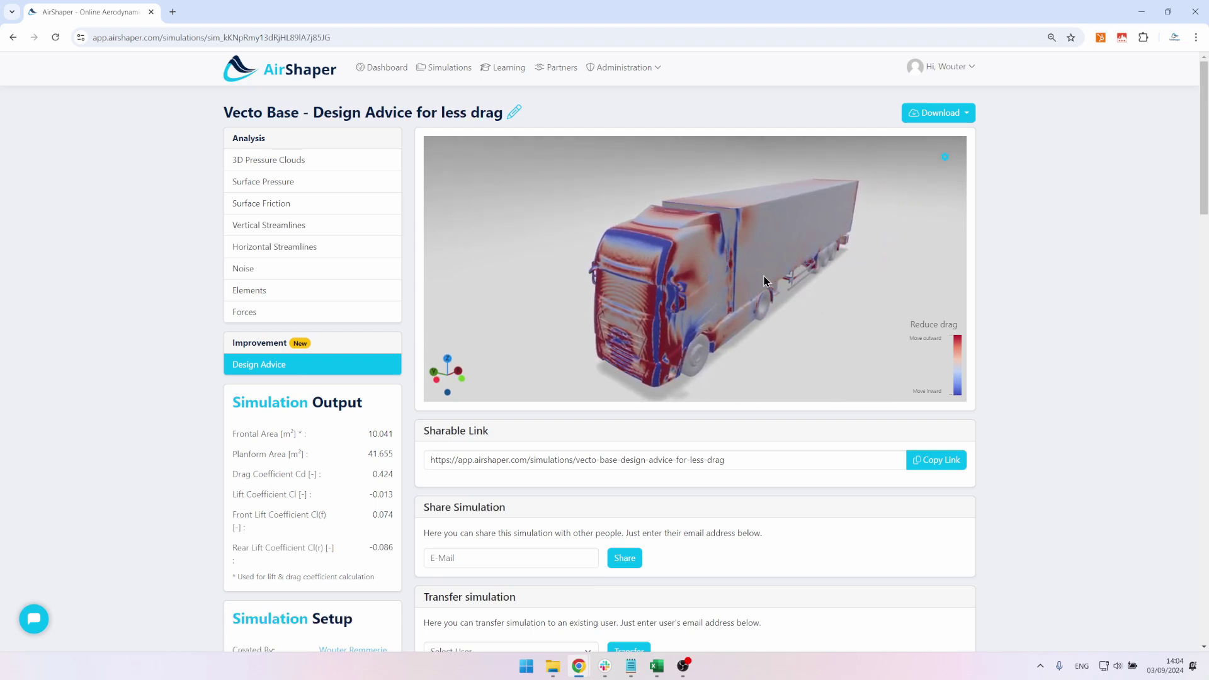
pyautogui.scroll(3, 682, 279)
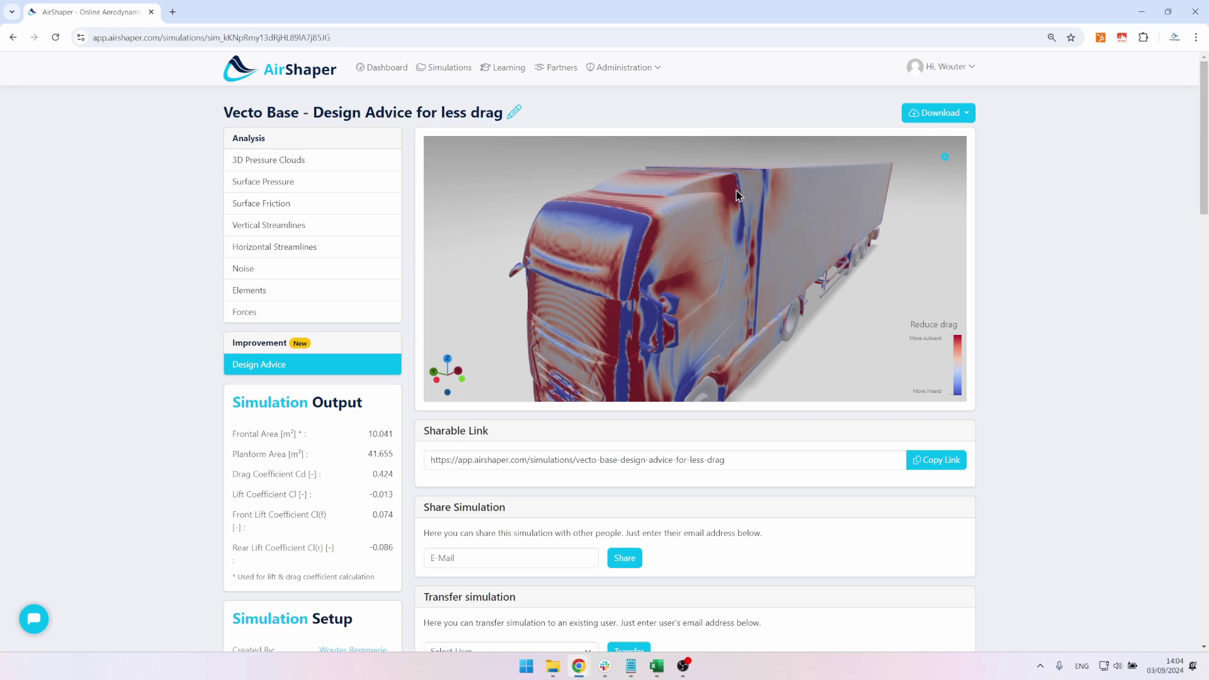
pyautogui.moveTo(735, 190); pyautogui.dragTo(864, 169)
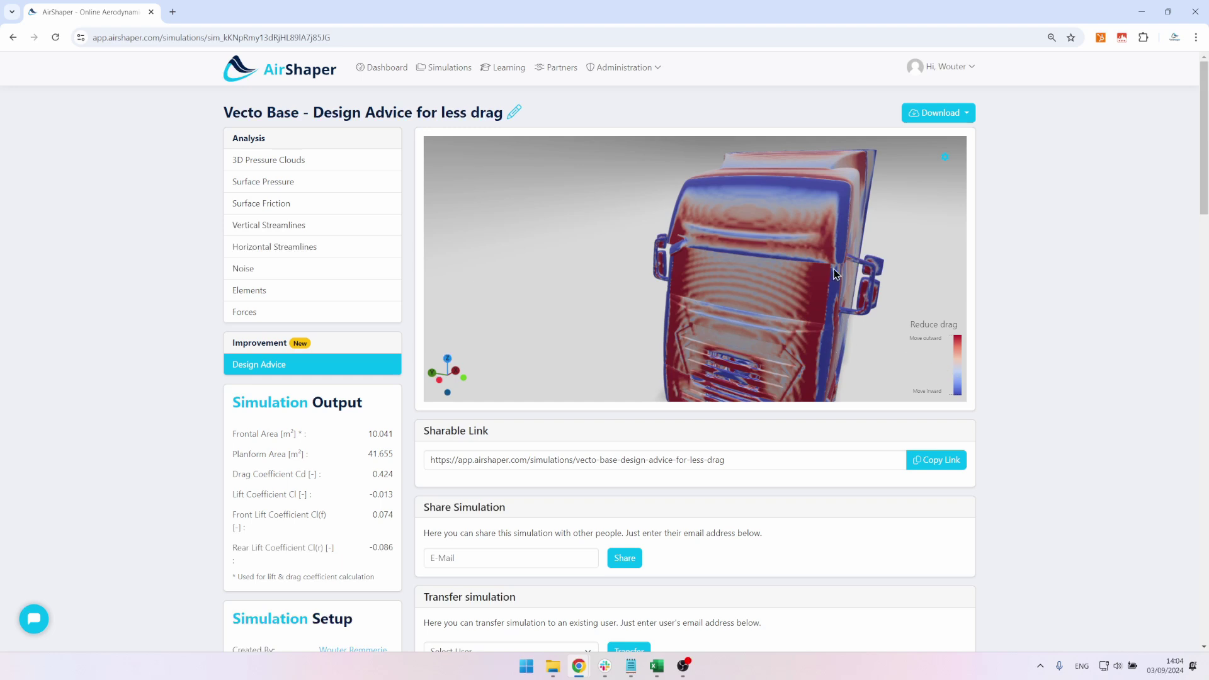
pyautogui.moveTo(762, 221); pyautogui.dragTo(488, 224)
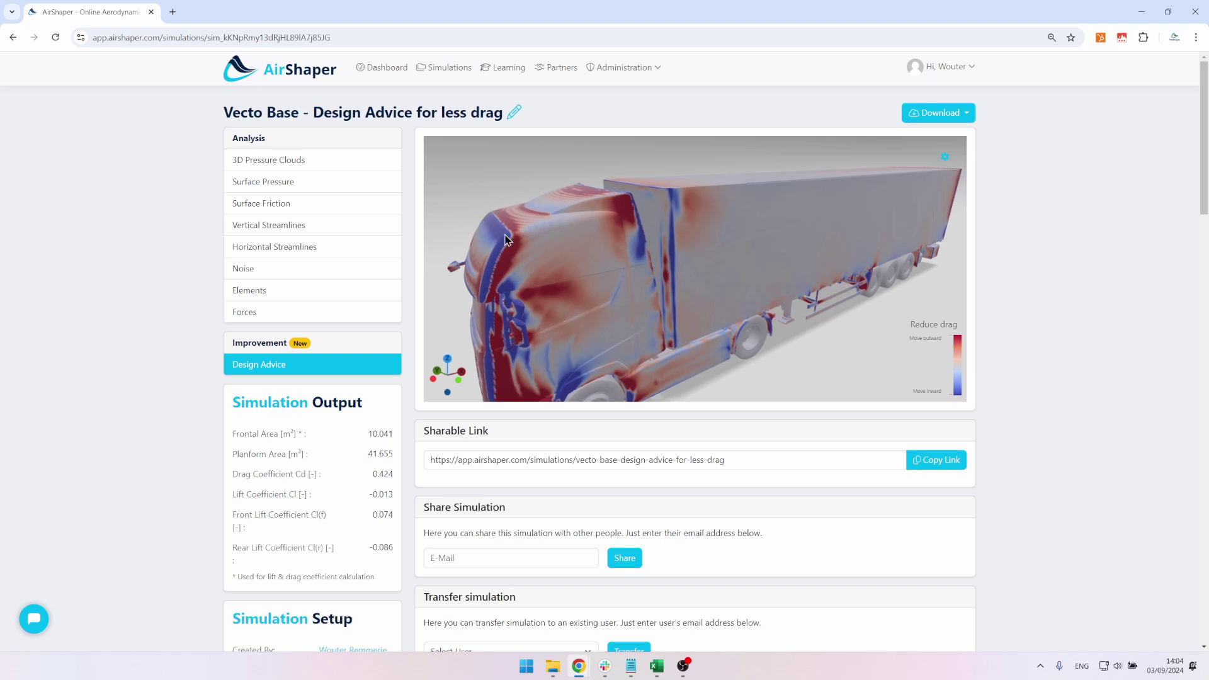
pyautogui.moveTo(515, 242); pyautogui.dragTo(633, 246)
pyautogui.scroll(2, 655, 283)
pyautogui.scroll(2, 662, 282)
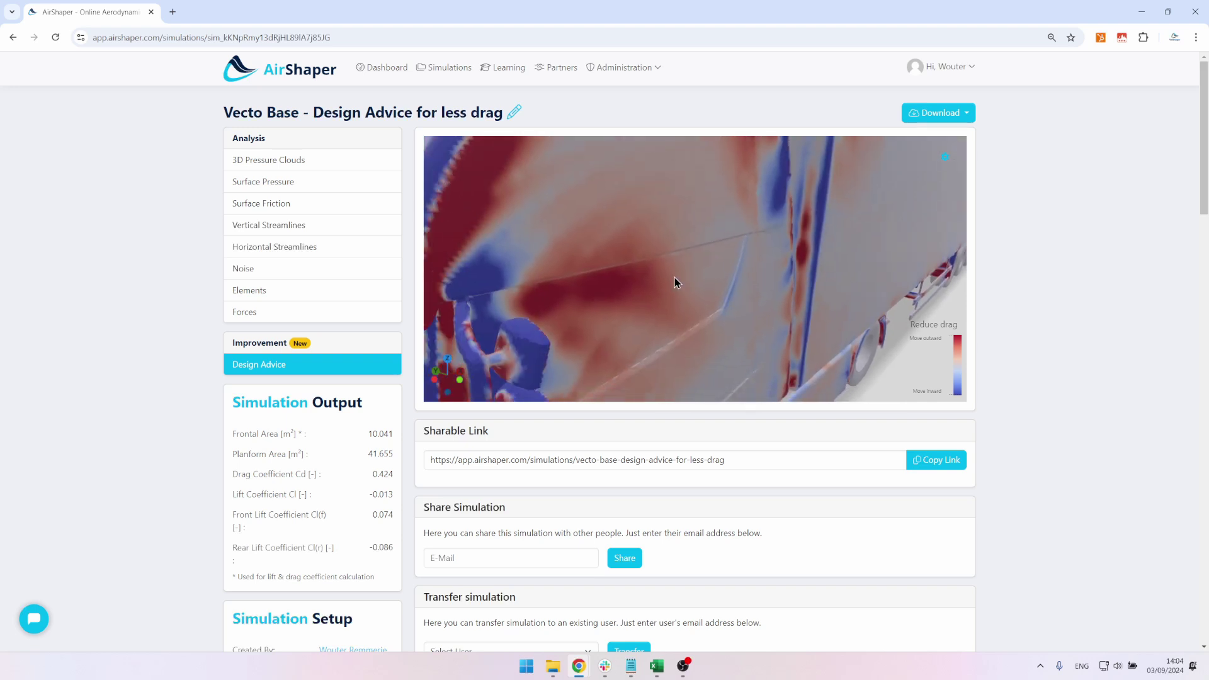
pyautogui.scroll(-3, 675, 281)
pyautogui.moveTo(674, 258); pyautogui.dragTo(798, 247)
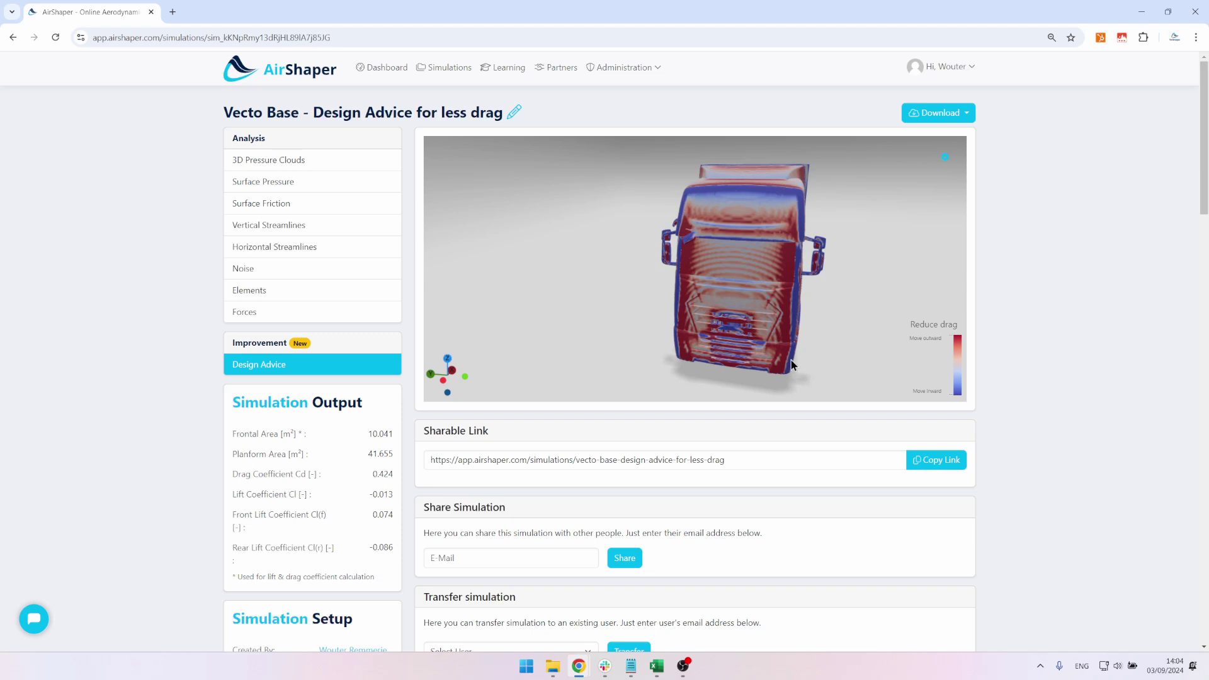
# Step: Inspect the drag-reduction advice on the cab roof from above and around the lower front corner and wheel arch
pyautogui.moveTo(791, 365); pyautogui.dragTo(712, 256)
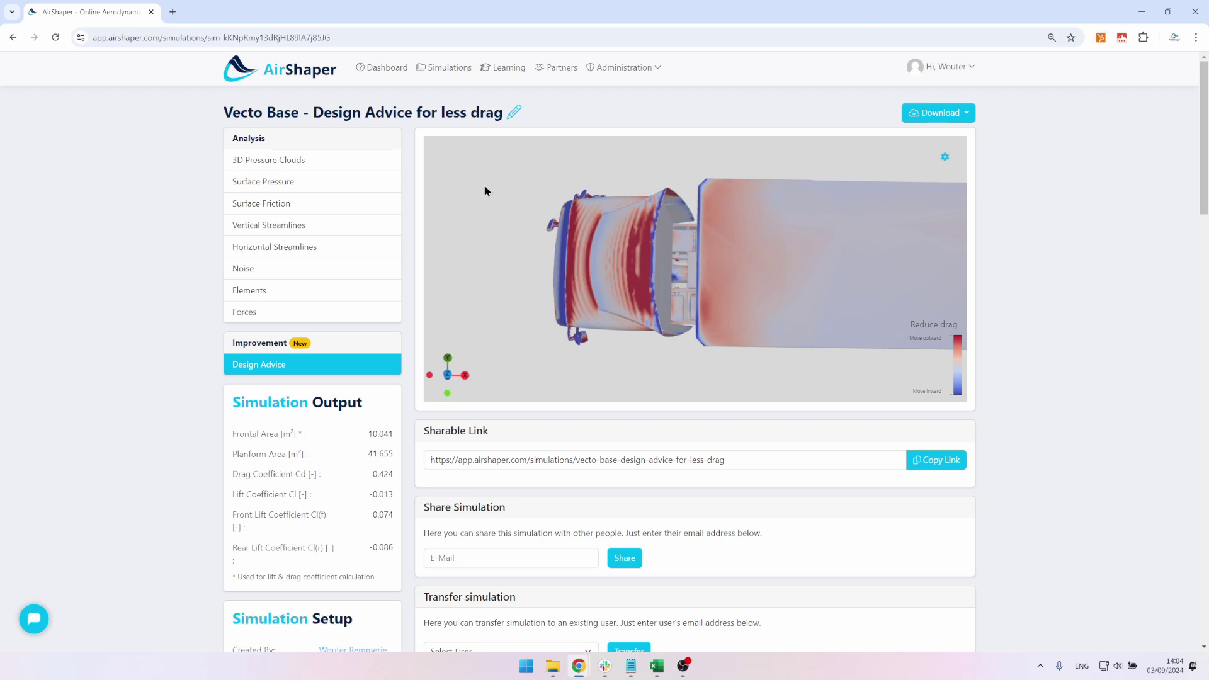
pyautogui.moveTo(610, 229); pyautogui.dragTo(620, 255)
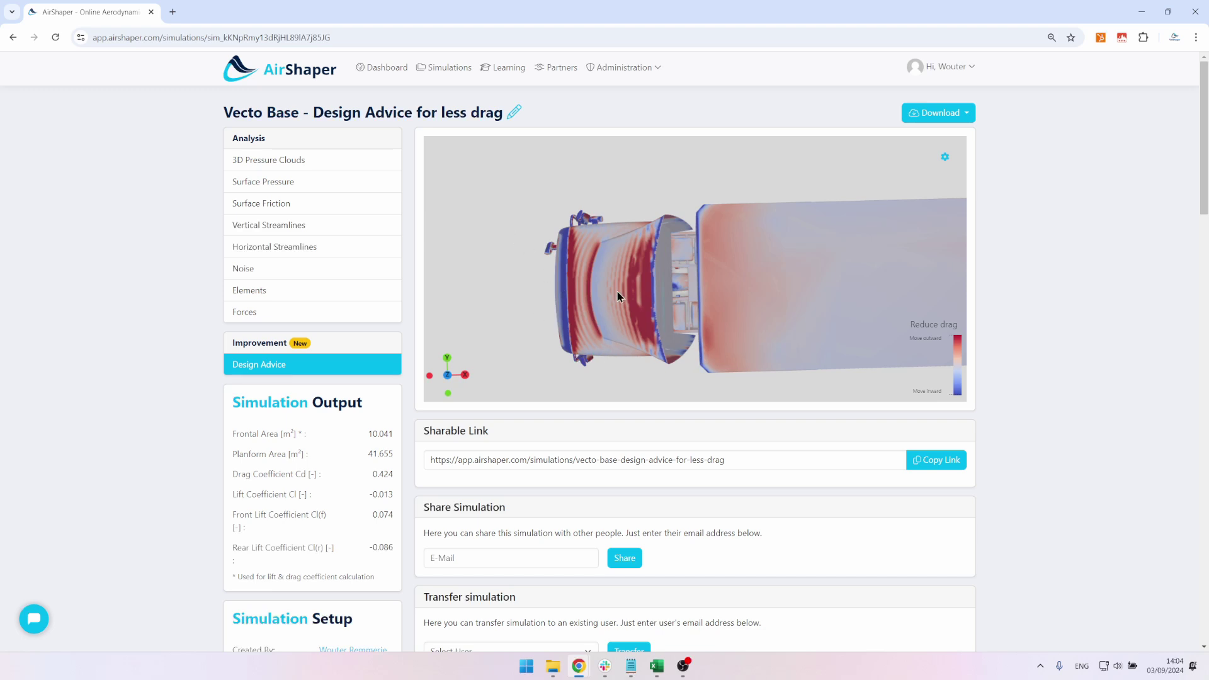
pyautogui.moveTo(617, 293); pyautogui.dragTo(715, 297)
pyautogui.scroll(4, 622, 282)
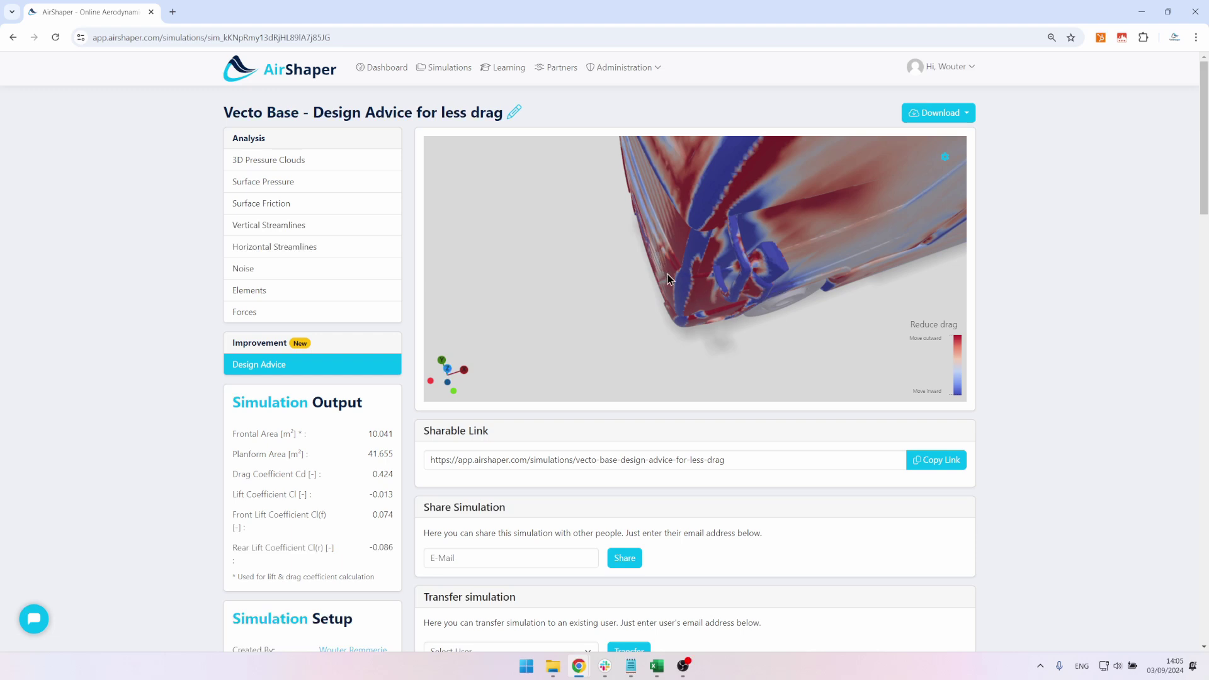
pyautogui.moveTo(755, 230); pyautogui.dragTo(767, 201)
pyautogui.scroll(-5, 658, 310)
pyautogui.scroll(5, 767, 205)
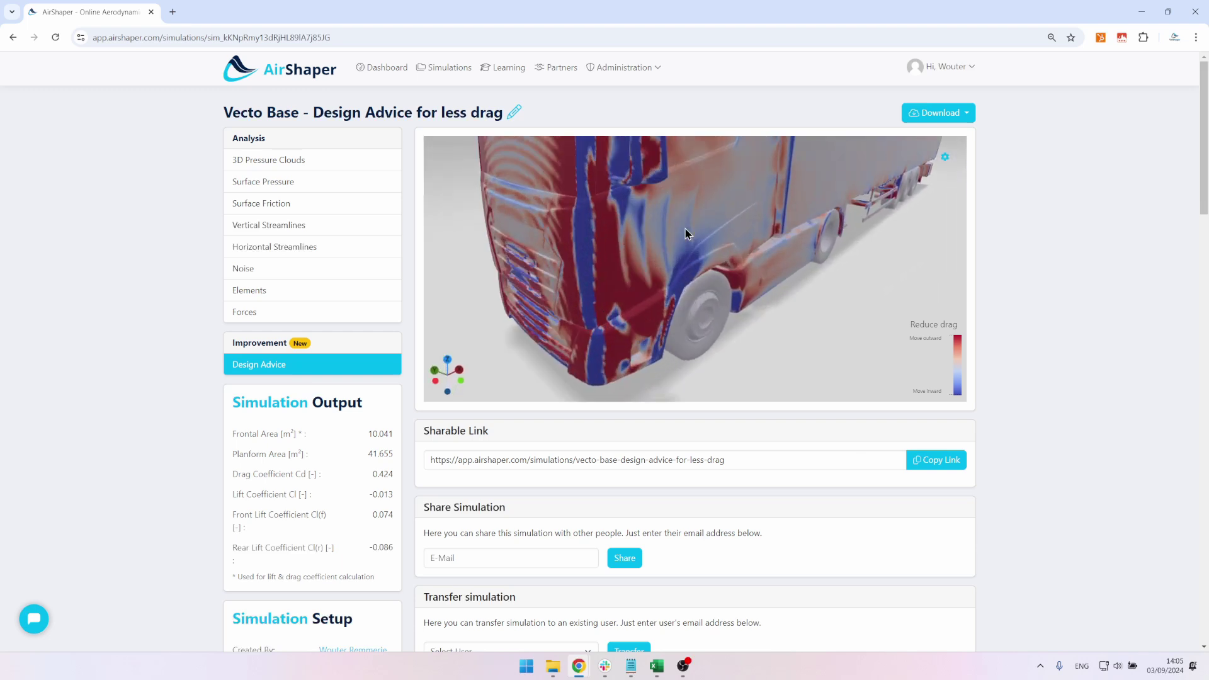
# Step: Compare the 3D Pressure Clouds with the Surface Pressure results around the cab's front corner and side mirror
pyautogui.click(339, 159)
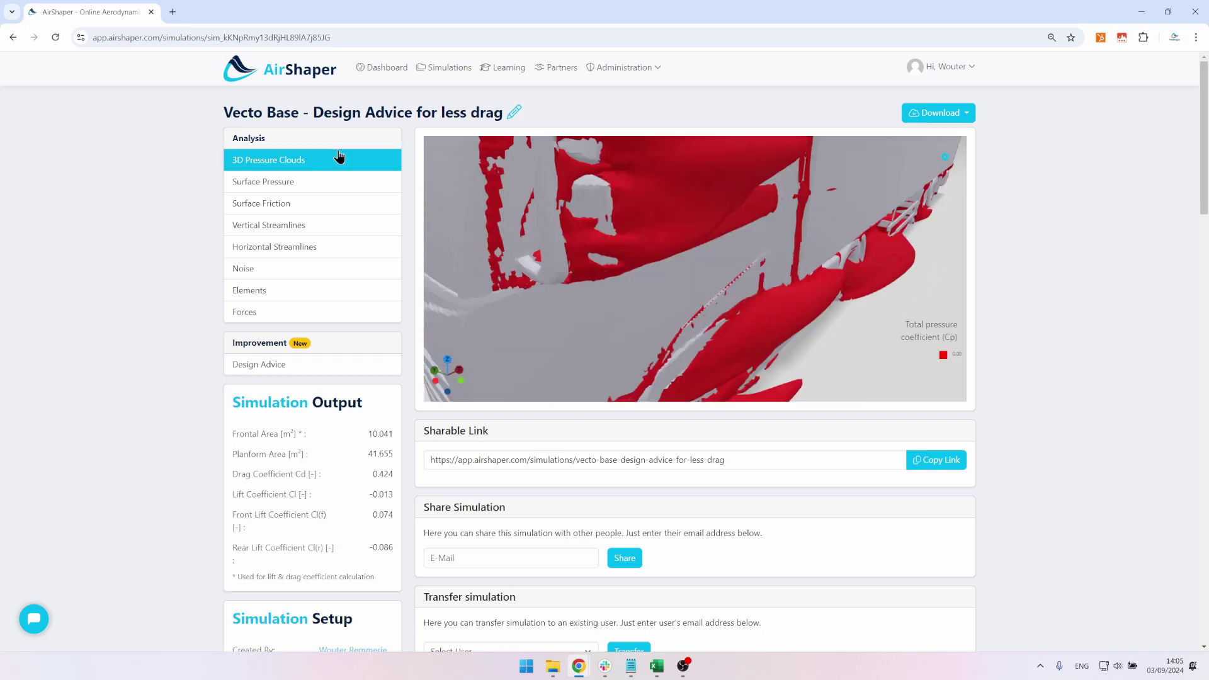
pyautogui.moveTo(445, 224); pyautogui.dragTo(462, 272)
pyautogui.click(319, 184)
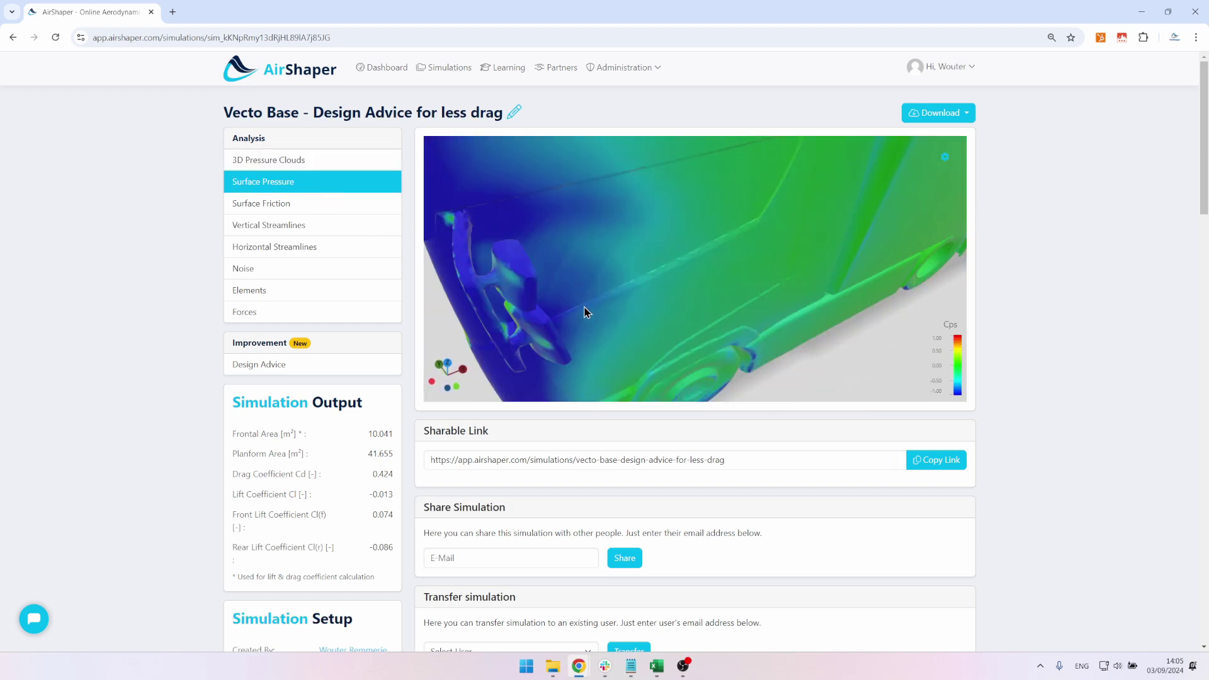
pyautogui.moveTo(586, 313); pyautogui.dragTo(735, 258)
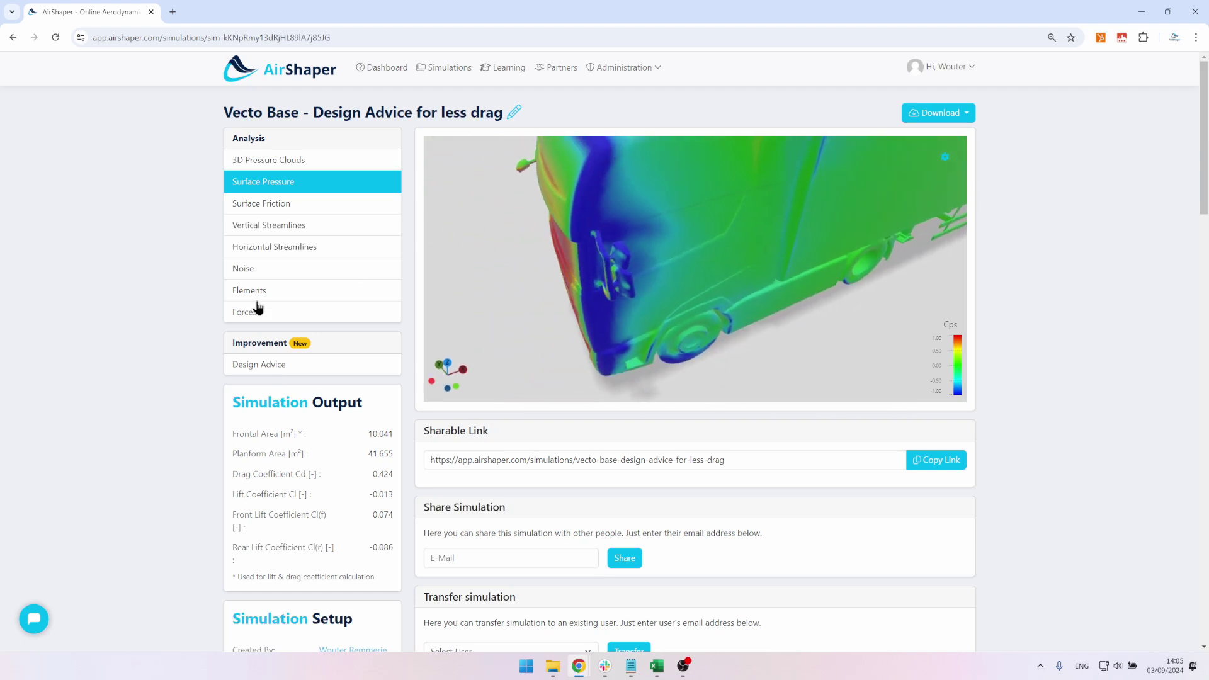
pyautogui.click(291, 163)
pyautogui.moveTo(644, 322); pyautogui.dragTo(591, 322)
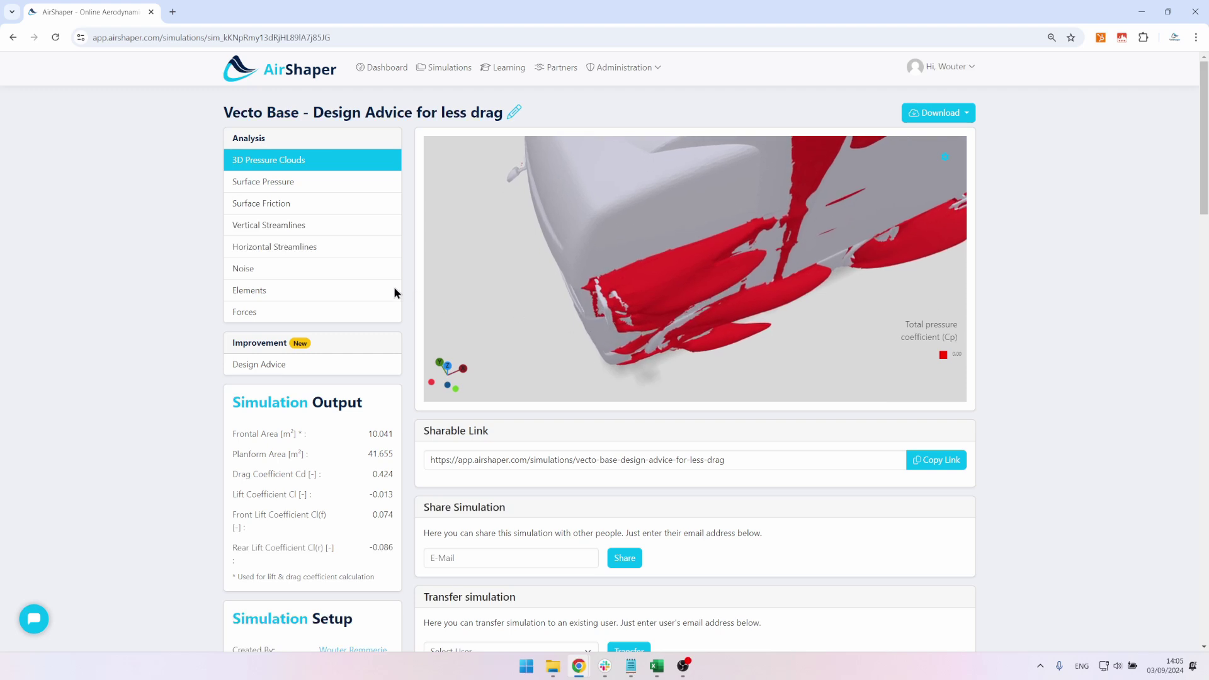
# Step: Return to the Design Advice map and inspect it around the side mirror, front corner and upper cab
pyautogui.click(277, 364)
pyautogui.moveTo(642, 324); pyautogui.dragTo(656, 257)
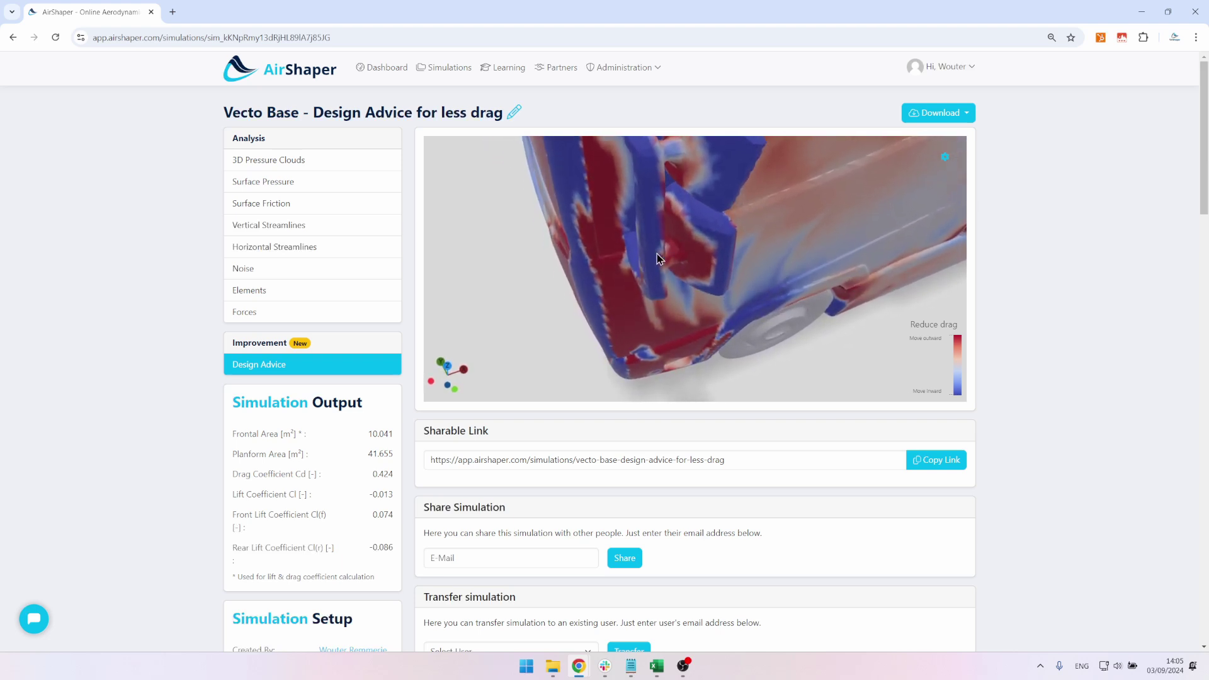
pyautogui.moveTo(743, 275); pyautogui.dragTo(716, 281)
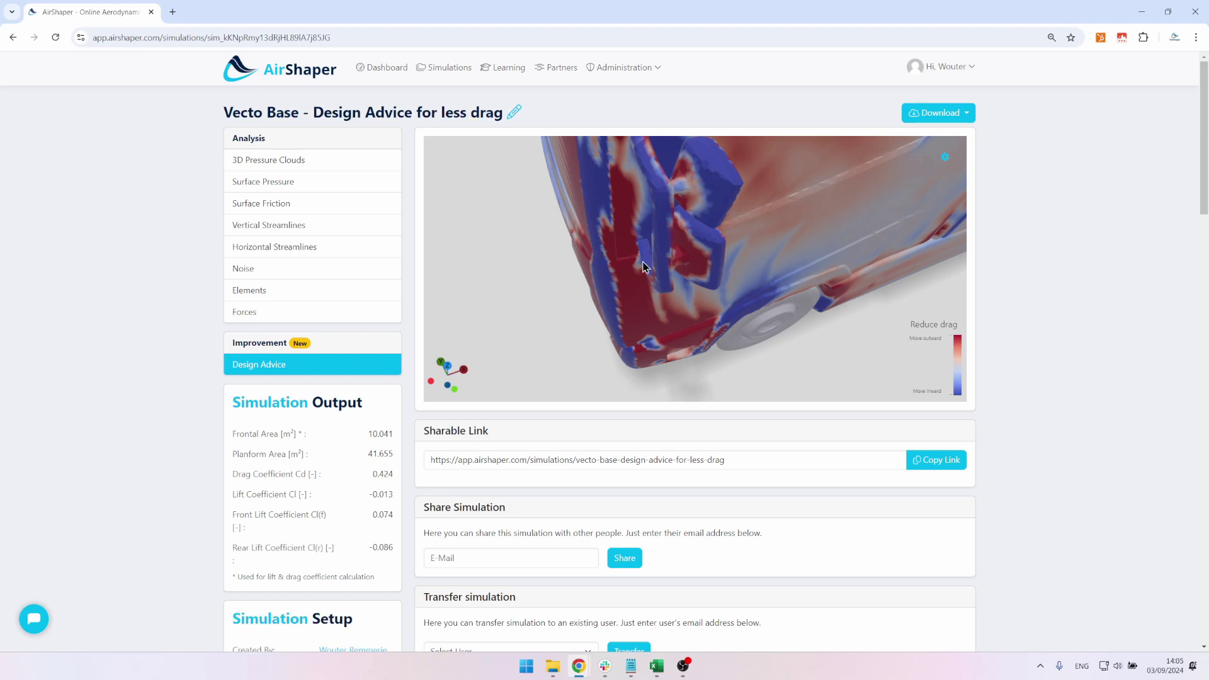
pyautogui.moveTo(621, 246); pyautogui.dragTo(593, 265)
pyautogui.scroll(-3, 649, 283)
pyautogui.scroll(3, 608, 281)
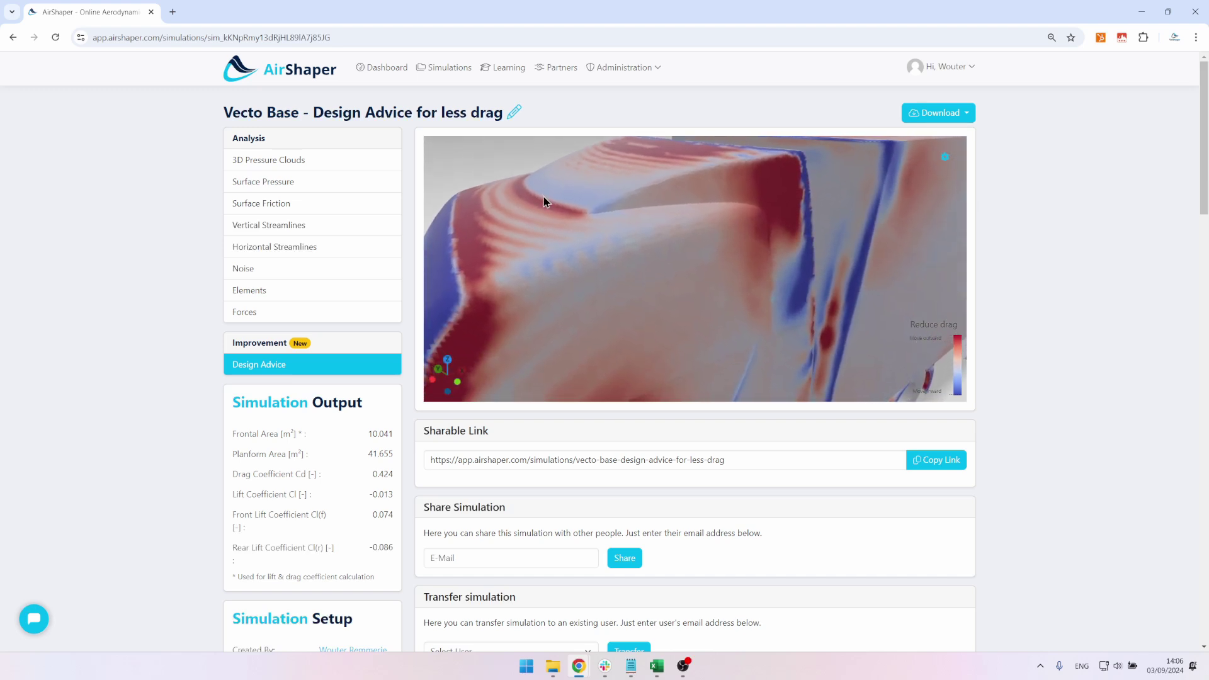
# Step: Check the Forces results, then bring back the Design Advice map on the cab and trailer front
pyautogui.click(277, 313)
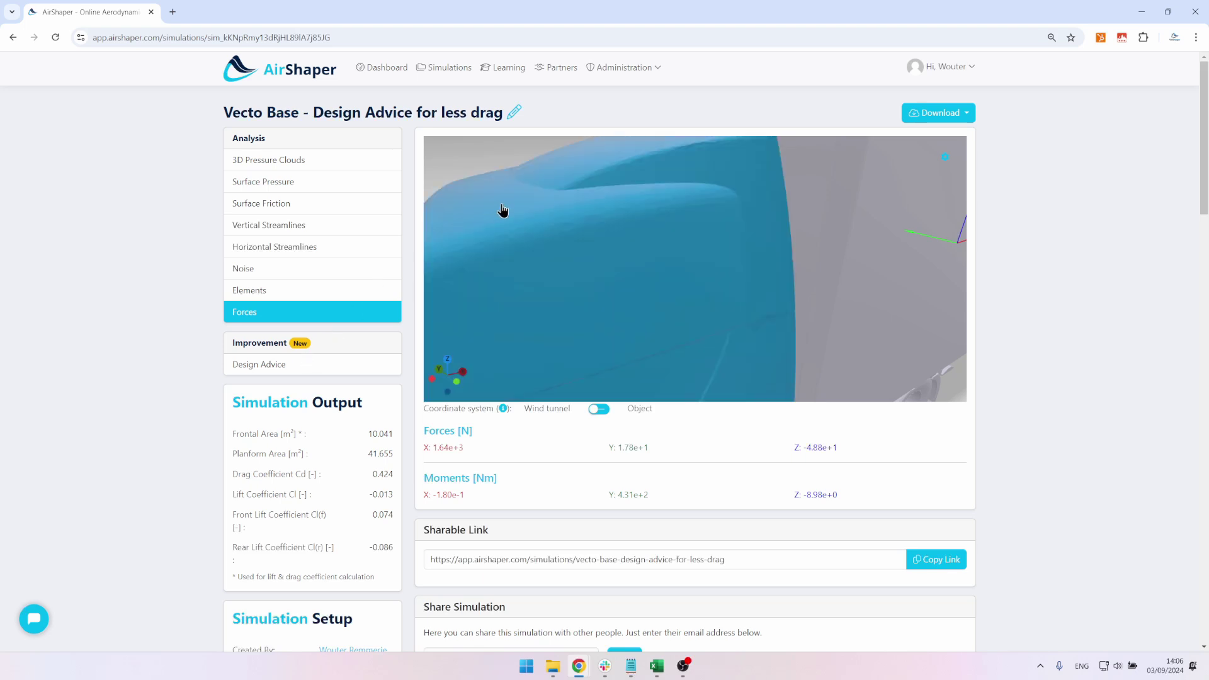
pyautogui.click(277, 367)
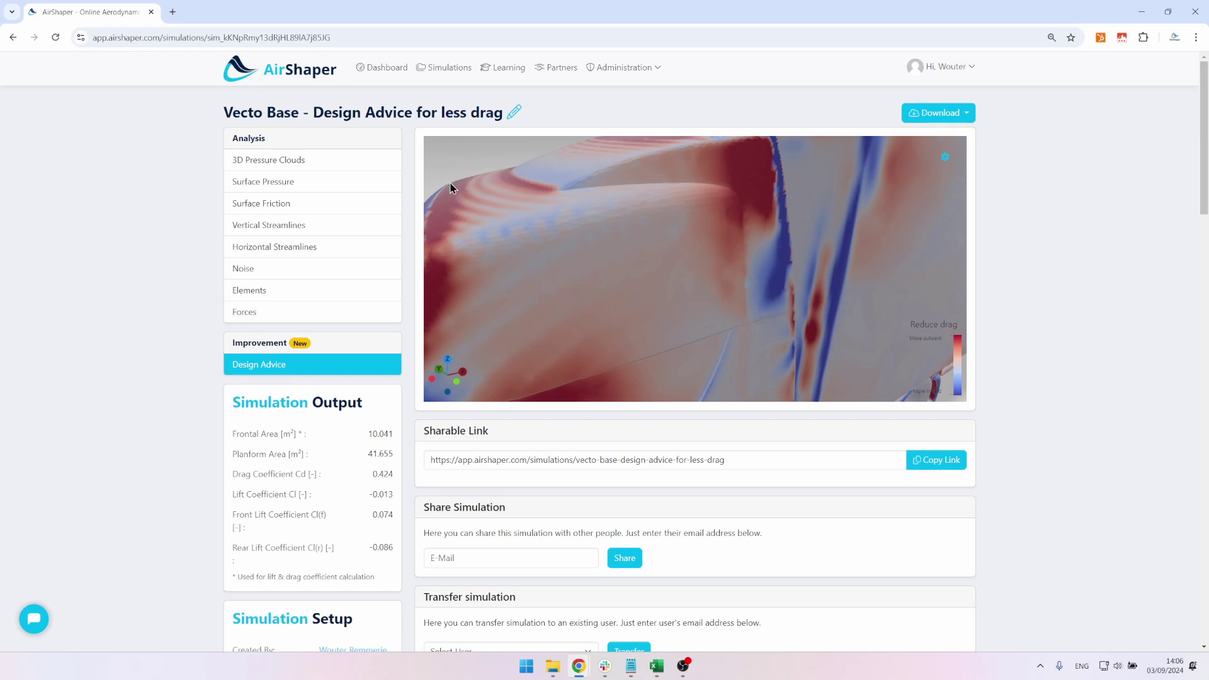
pyautogui.scroll(-4, 591, 194)
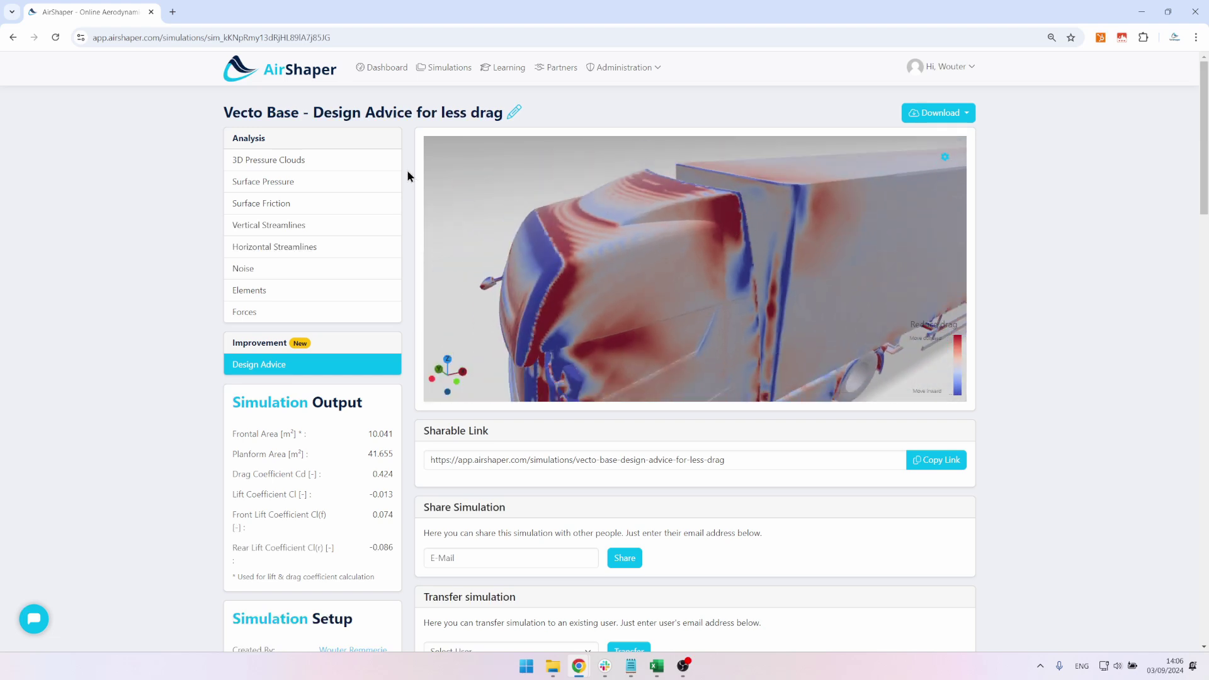
pyautogui.scroll(-3, 559, 255)
# Step: Compare the Design Advice map with the 3D Pressure Clouds on the truck's underside and lower front
pyautogui.moveTo(732, 298); pyautogui.dragTo(554, 170)
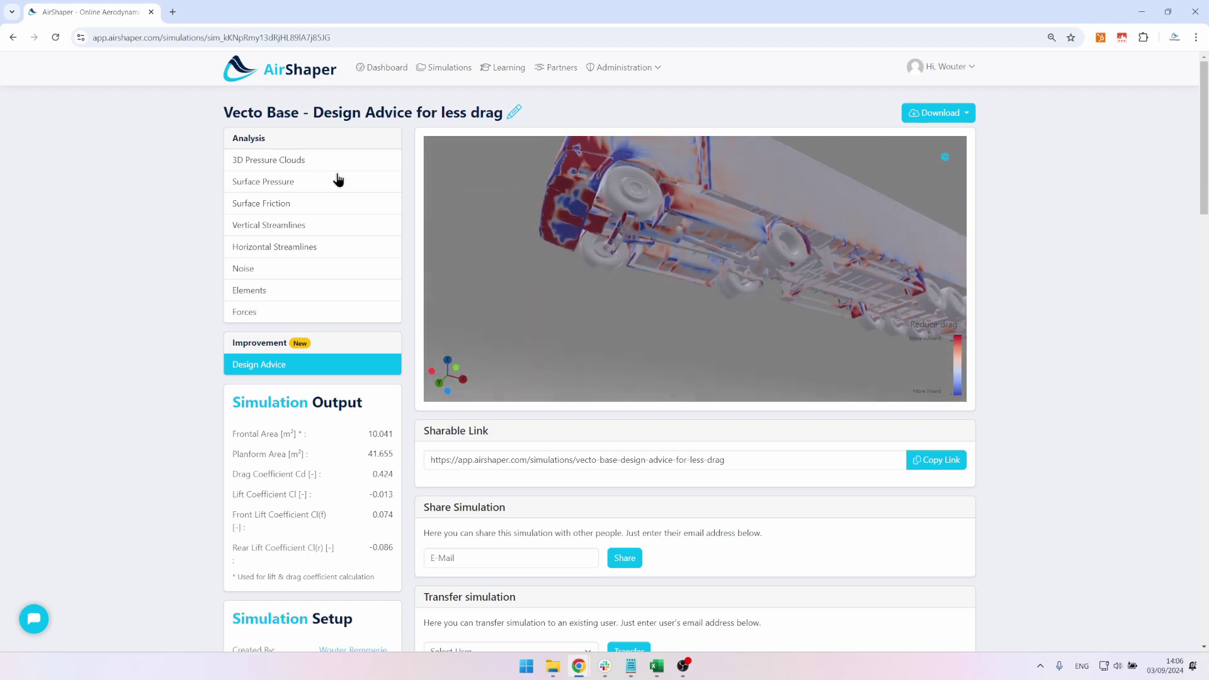
pyautogui.click(334, 165)
pyautogui.moveTo(552, 244); pyautogui.dragTo(516, 216)
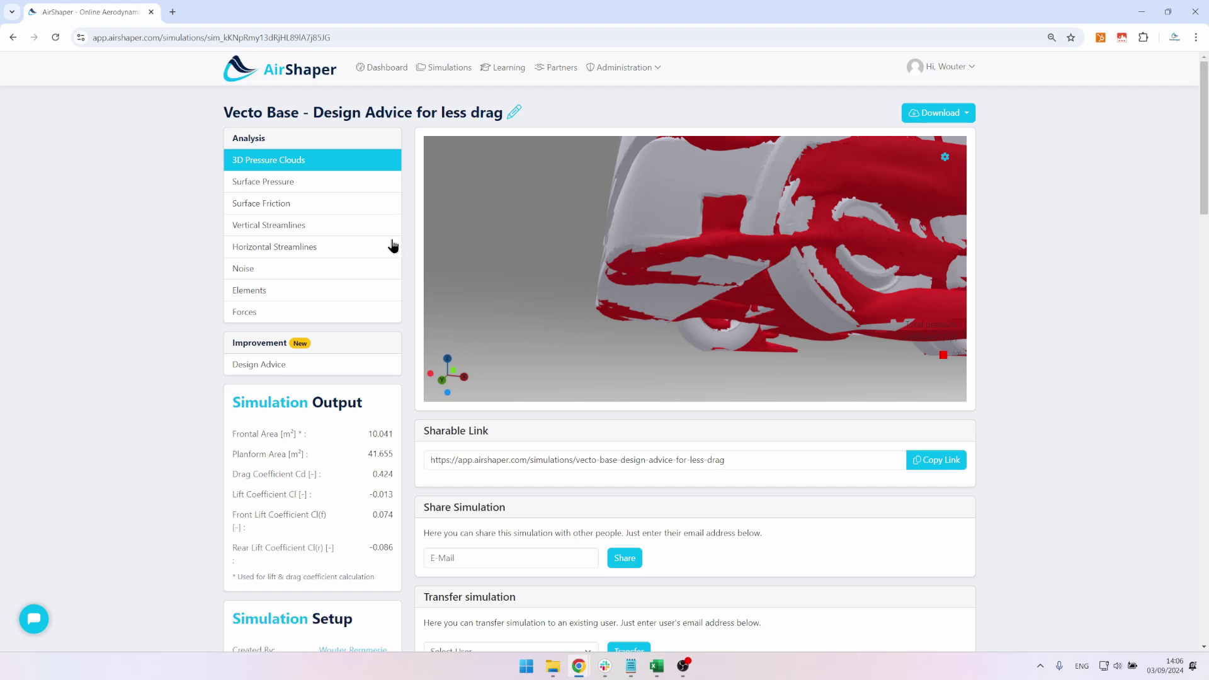
# Step: Bring back the Design Advice map and inspect it on the cab's lower front corner, bumper and underside
pyautogui.click(301, 366)
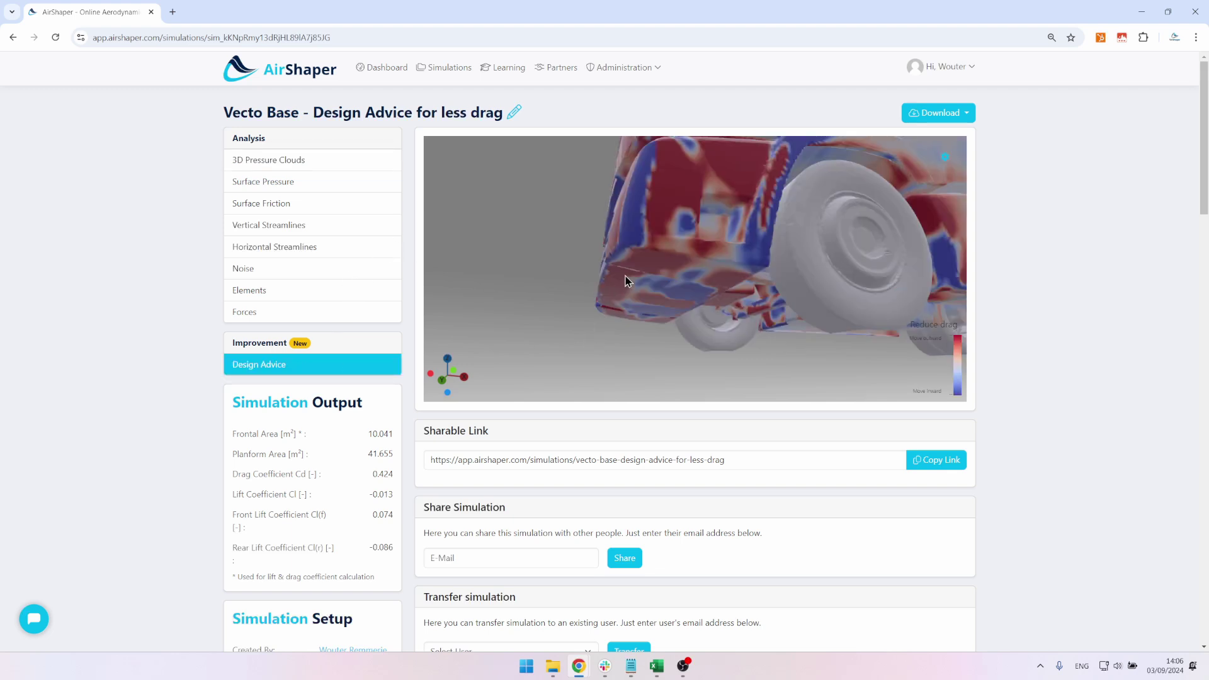
pyautogui.scroll(3, 625, 281)
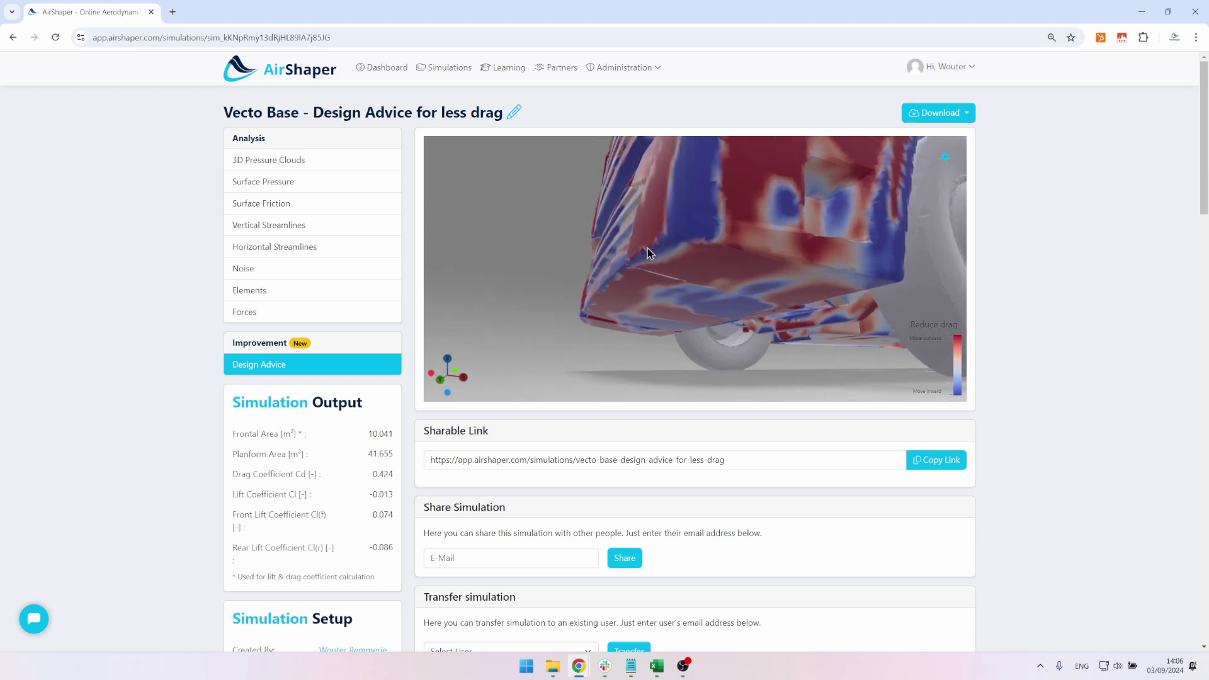
pyautogui.moveTo(651, 255); pyautogui.dragTo(620, 315)
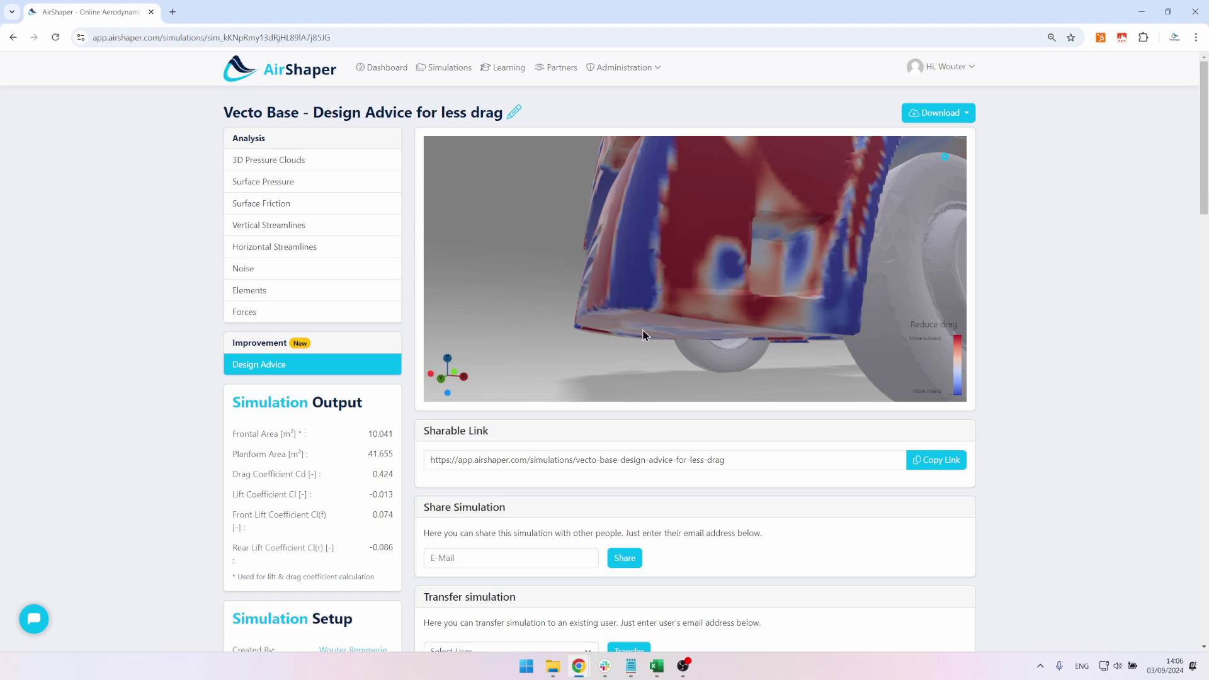
pyautogui.moveTo(772, 315); pyautogui.dragTo(647, 225)
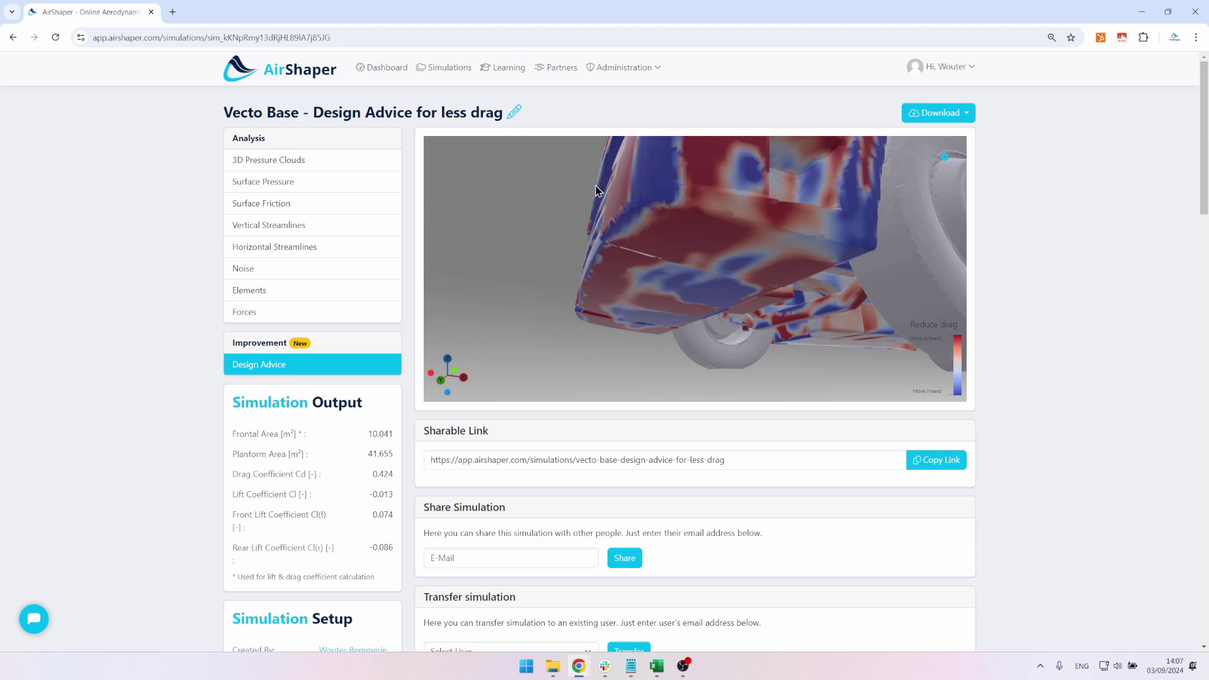
pyautogui.moveTo(735, 258); pyautogui.dragTo(767, 306)
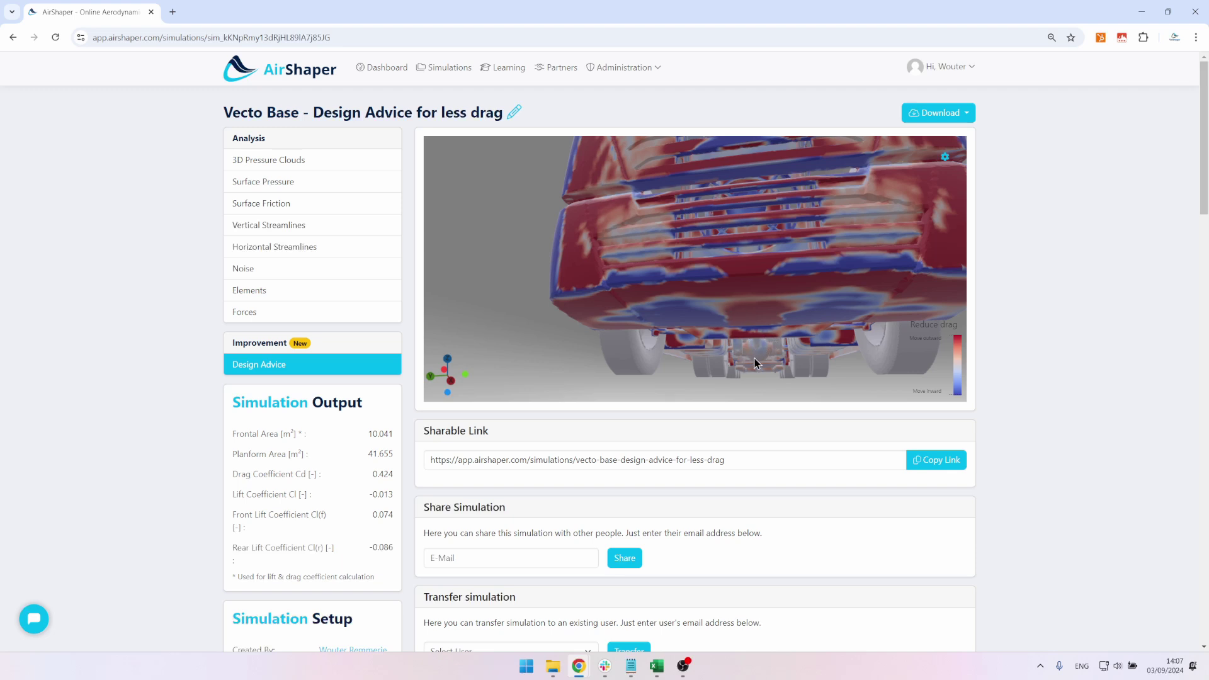
pyautogui.moveTo(776, 340); pyautogui.dragTo(699, 287)
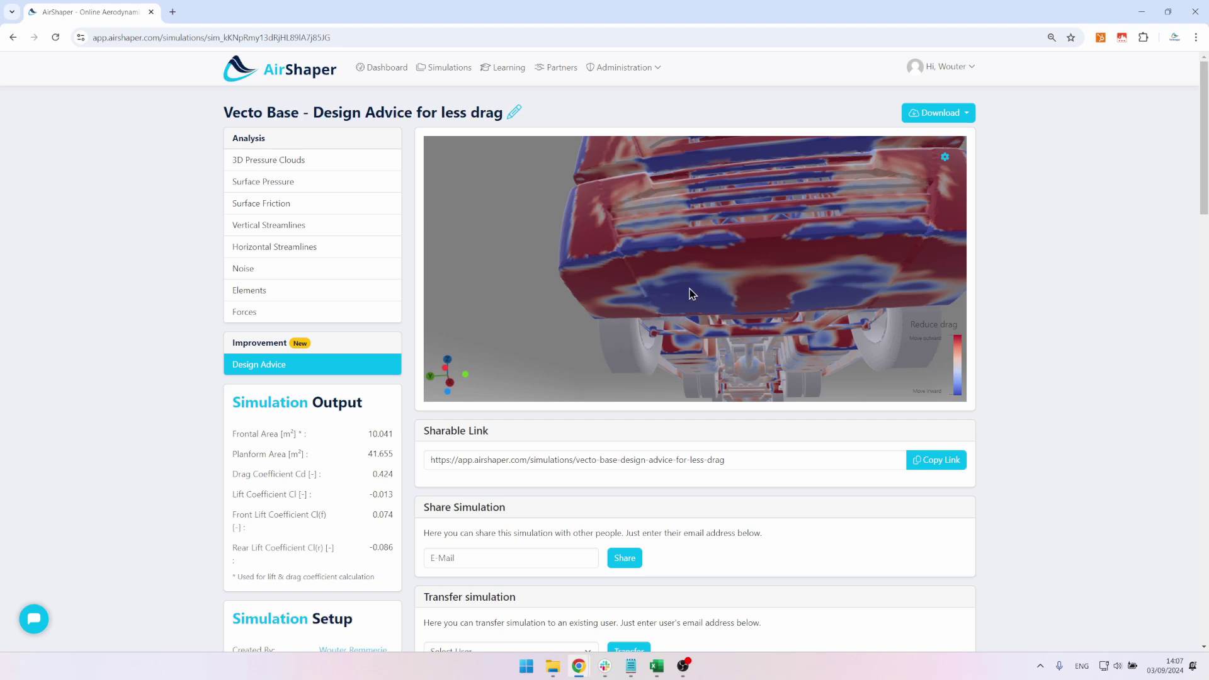
pyautogui.moveTo(773, 286); pyautogui.dragTo(667, 327)
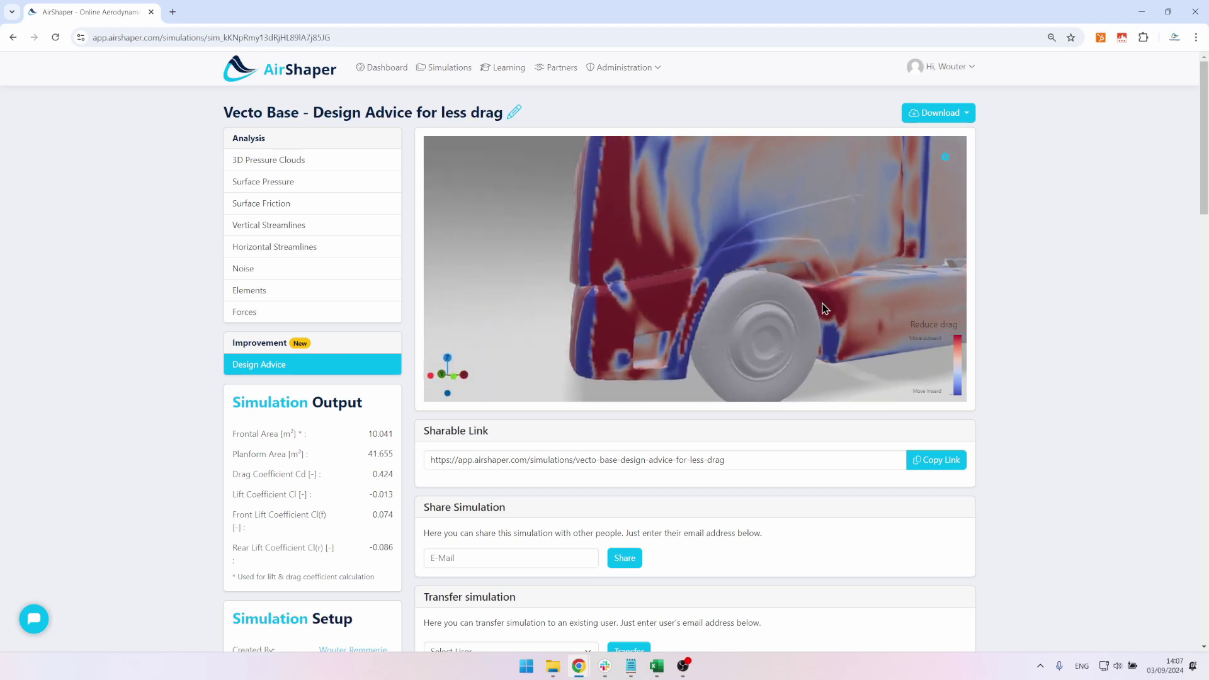
# Step: Examine the 3D Pressure Clouds around the front wheel and side skirt, then return to the Design Advice map
pyautogui.click(324, 159)
pyautogui.moveTo(626, 312); pyautogui.dragTo(693, 212)
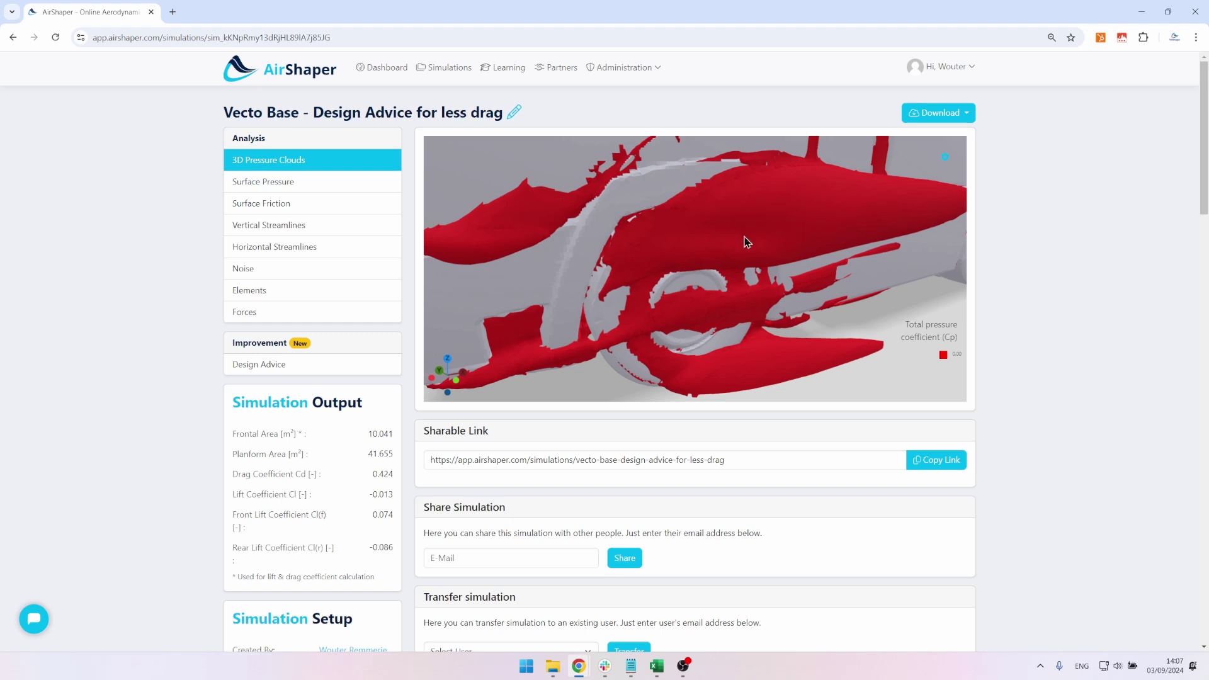
pyautogui.moveTo(746, 243); pyautogui.dragTo(820, 335)
pyautogui.click(363, 362)
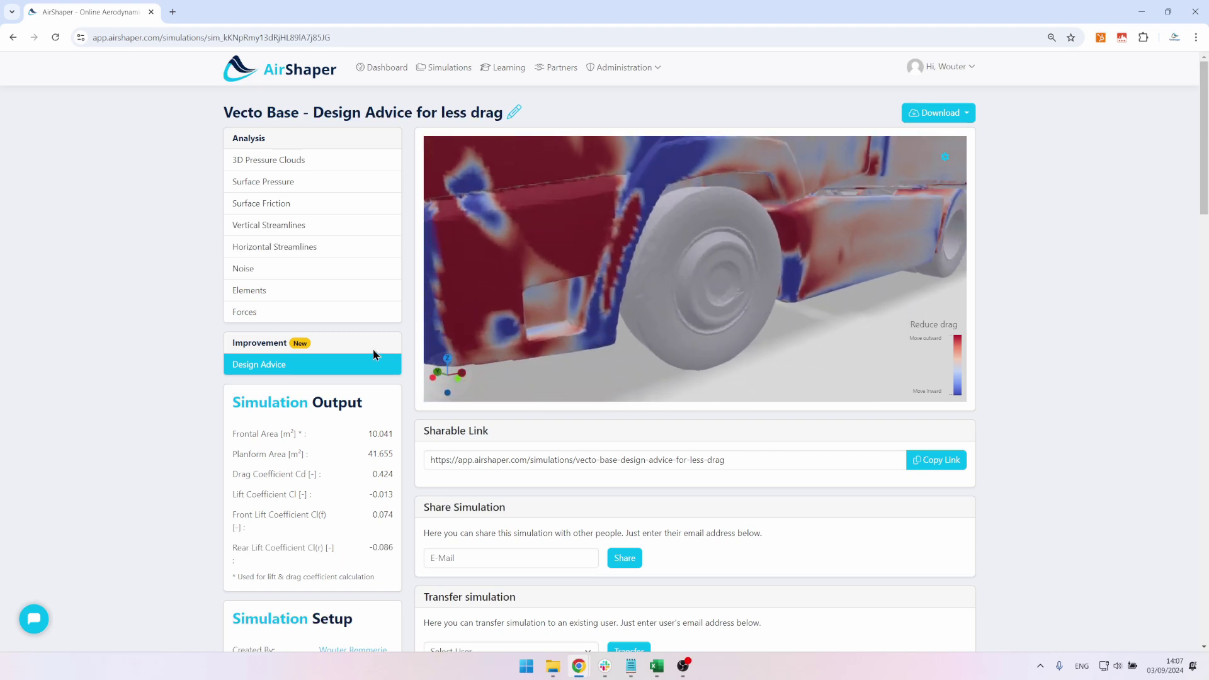
# Step: Compare the 3D Pressure Clouds with the Forces geometry around the front wheel and the side panel behind it
pyautogui.click(257, 313)
pyautogui.click(301, 165)
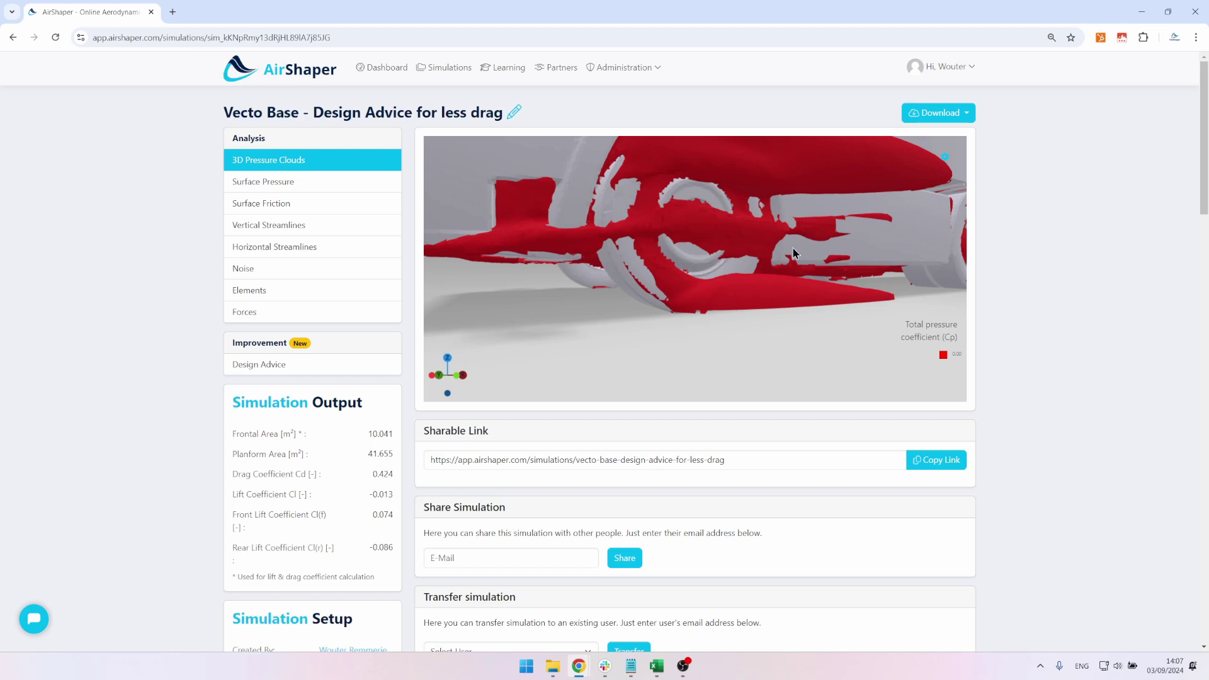
pyautogui.click(341, 312)
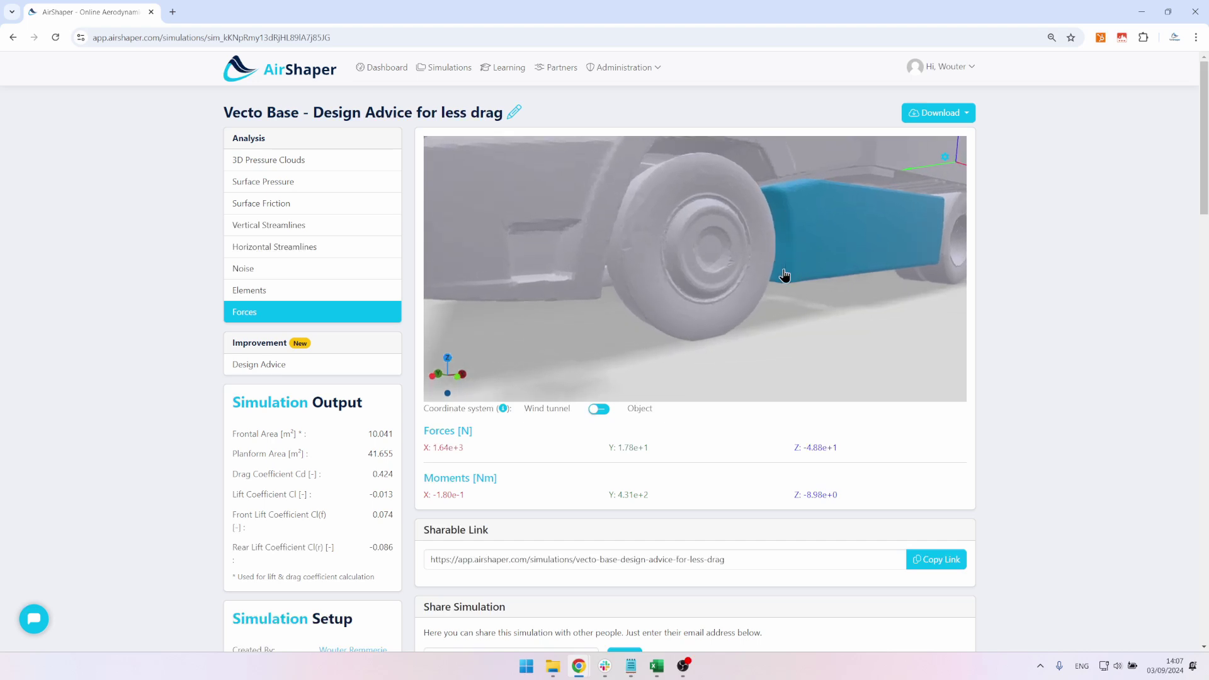
pyautogui.moveTo(783, 263); pyautogui.dragTo(804, 265)
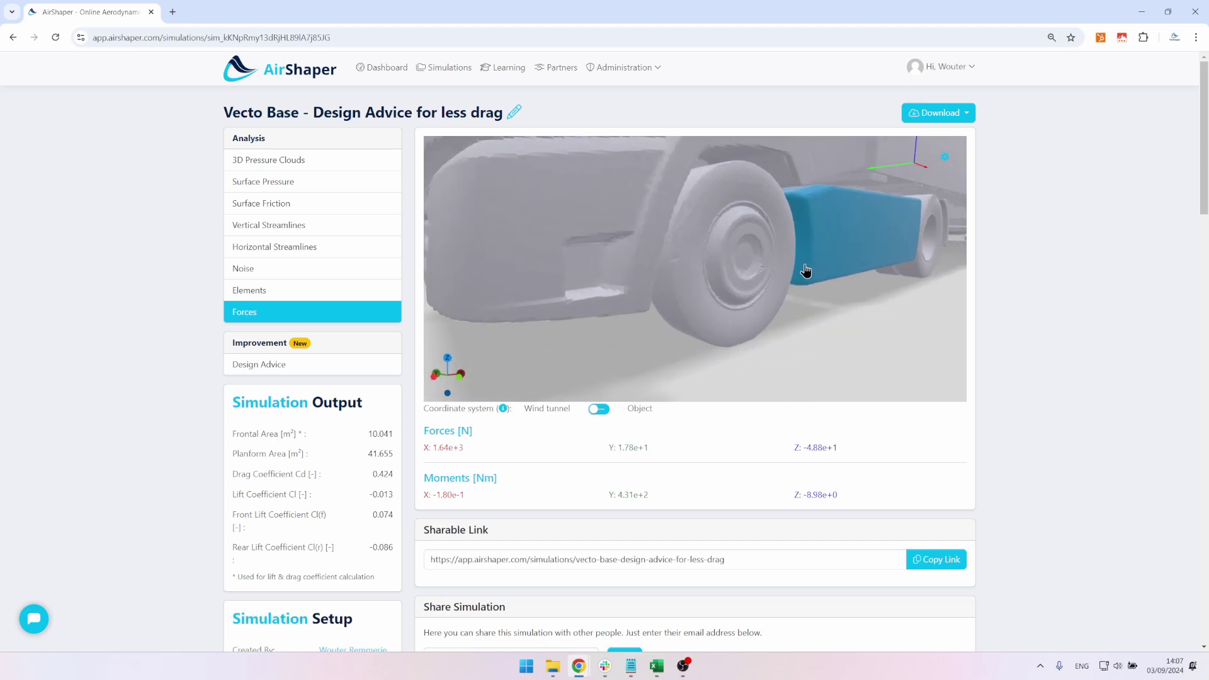
# Step: Compare the Design Advice map with the 3D Pressure Clouds at the cab-trailer gap and the trailer's upper front edges
pyautogui.click(306, 364)
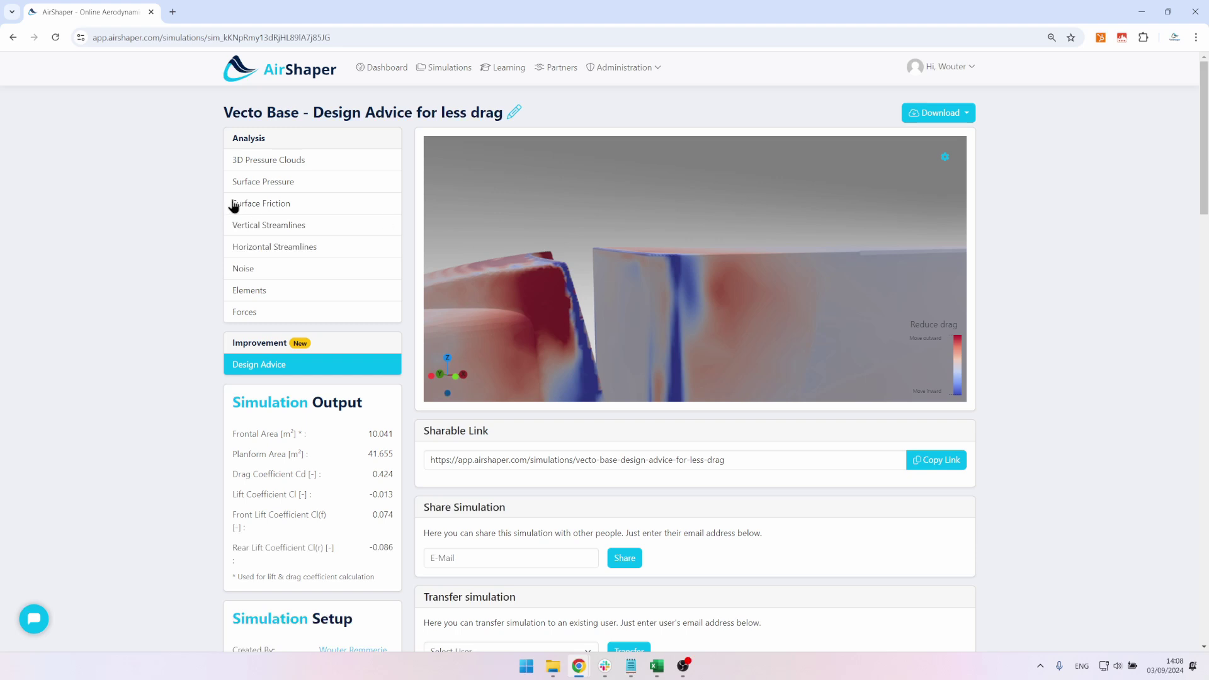
pyautogui.click(268, 161)
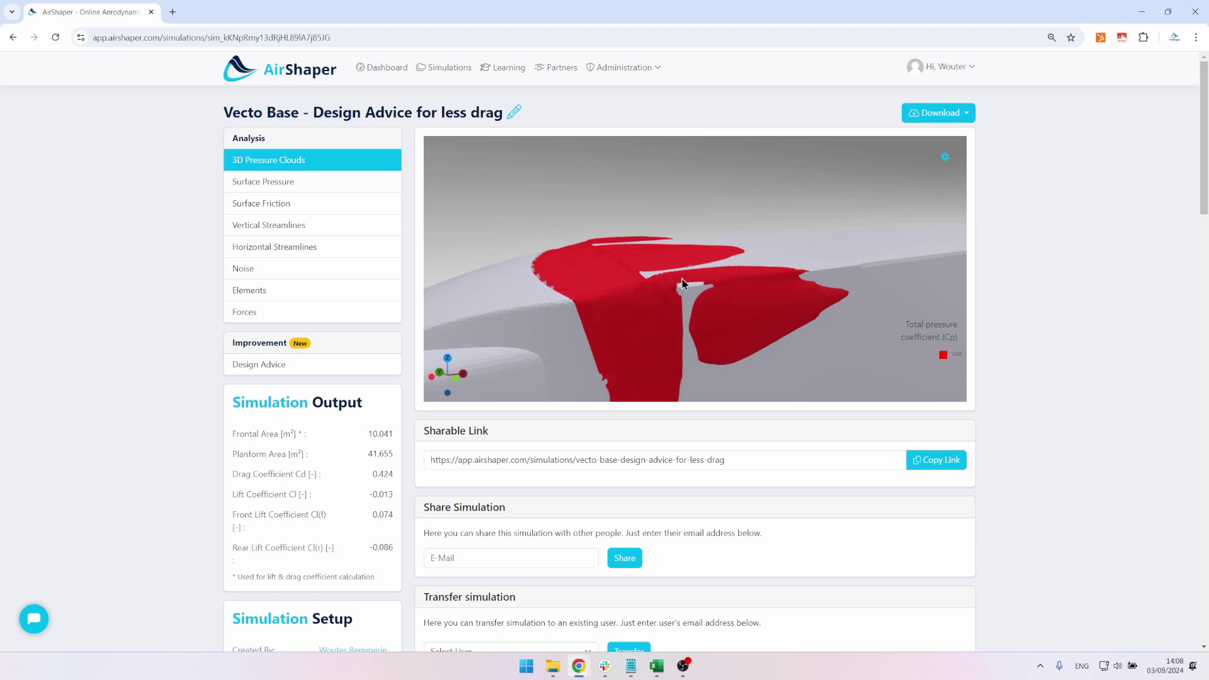
pyautogui.moveTo(755, 266); pyautogui.dragTo(765, 255)
pyautogui.click(324, 365)
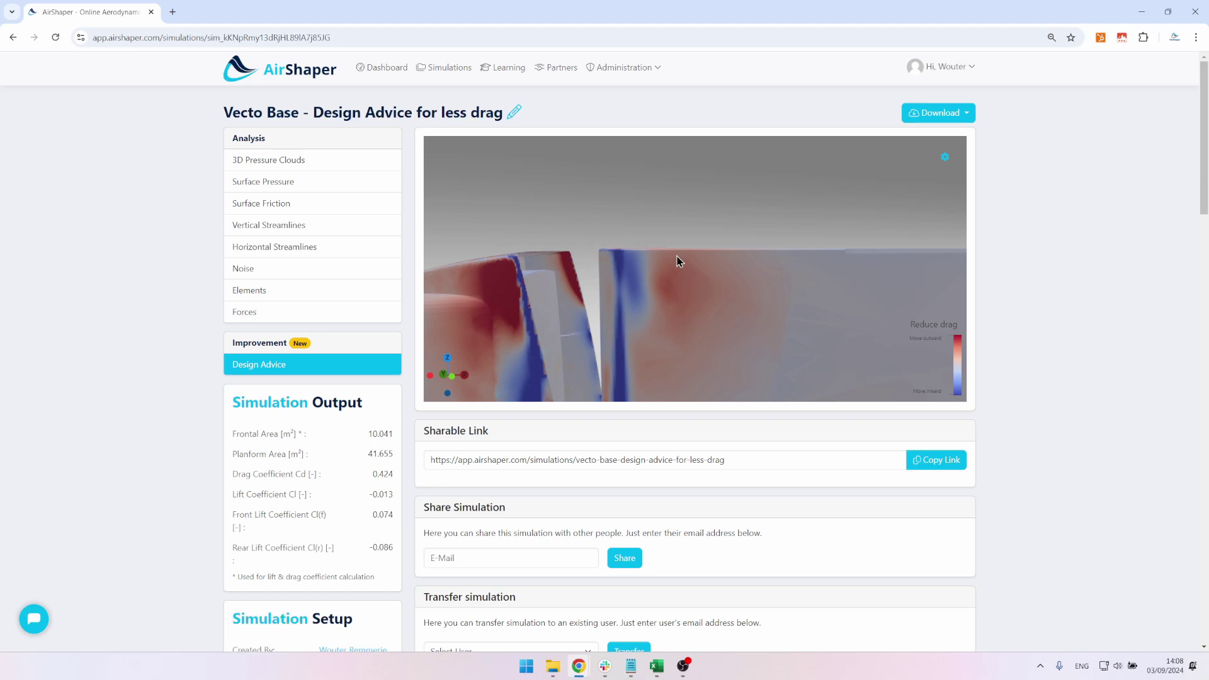
pyautogui.moveTo(679, 261); pyautogui.dragTo(639, 326)
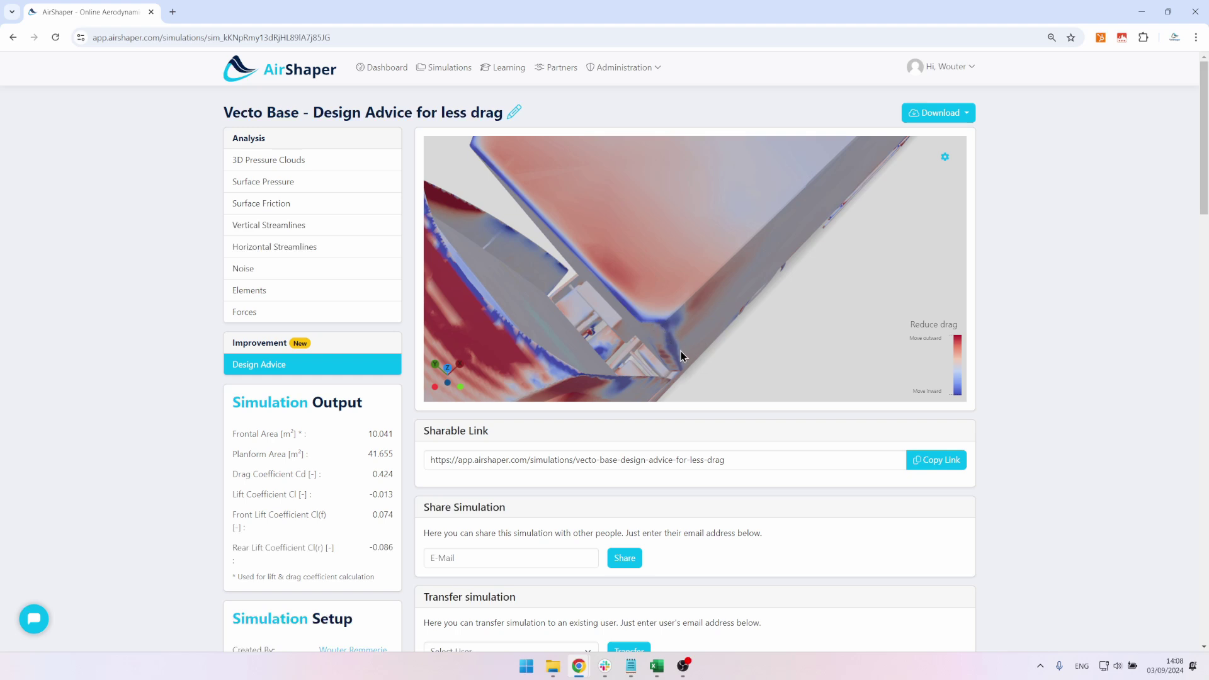
pyautogui.moveTo(672, 356); pyautogui.dragTo(667, 305)
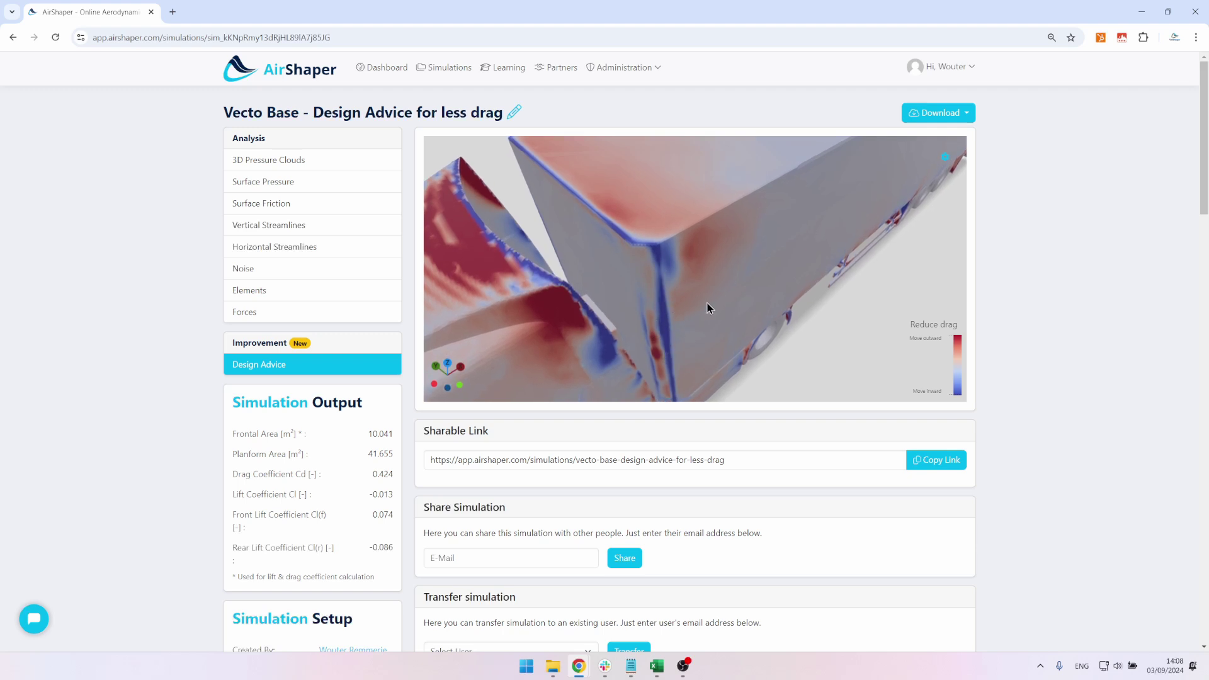
# Step: Reset the camera and inspect the Design Advice map along the trailer's side and wheels
pyautogui.moveTo(708, 307); pyautogui.dragTo(884, 210)
pyautogui.click(945, 157)
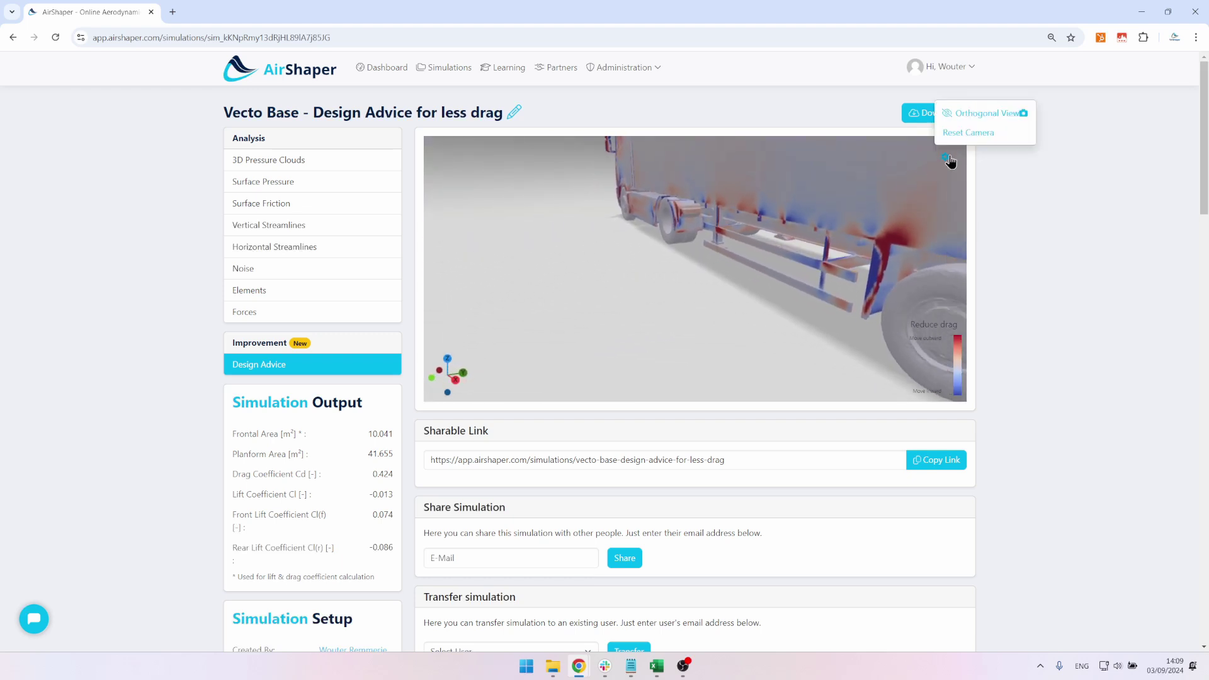
pyautogui.click(970, 133)
pyautogui.scroll(5, 783, 283)
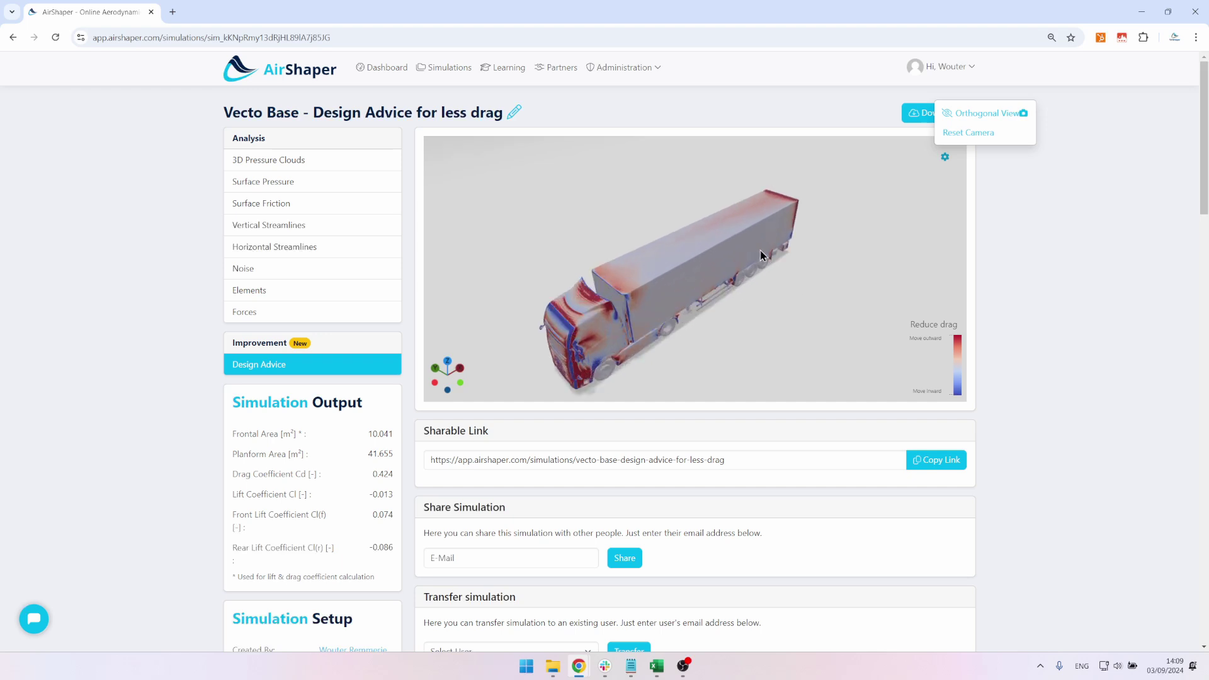
pyautogui.moveTo(845, 291); pyautogui.dragTo(655, 241)
pyautogui.scroll(6, 576, 221)
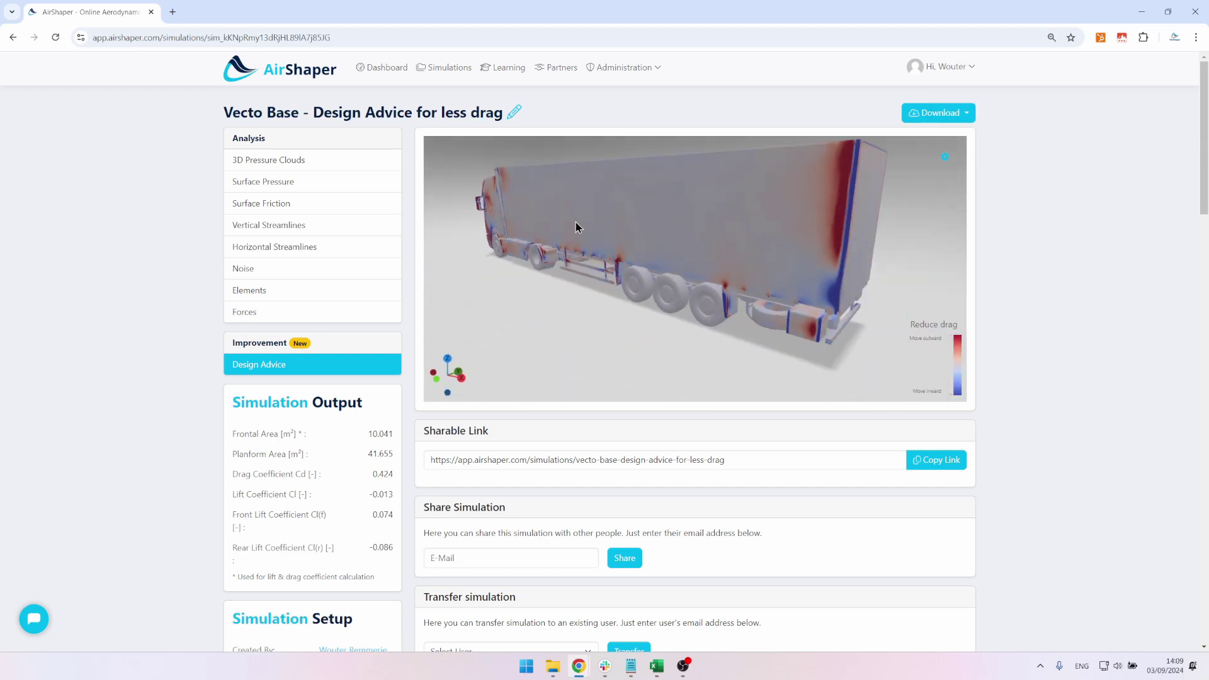
pyautogui.moveTo(579, 236); pyautogui.dragTo(855, 203)
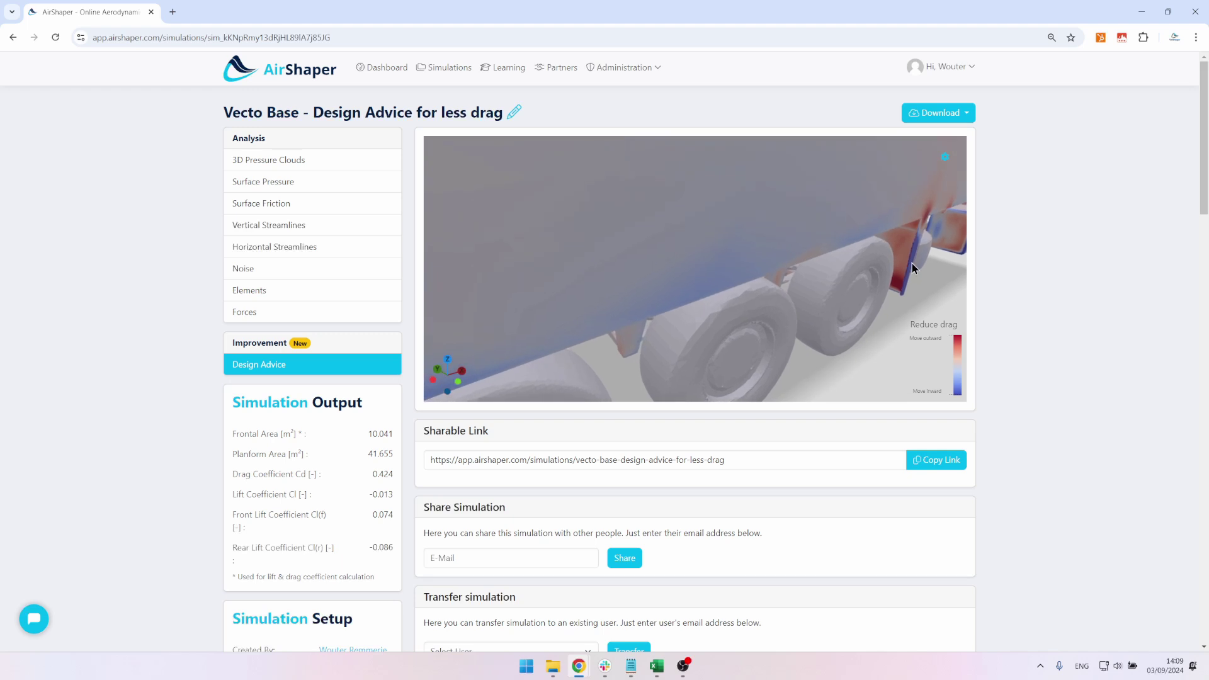
# Step: Check the 3D Pressure Clouds around the trailer's rear wheels, then return to the Design Advice map
pyautogui.click(318, 163)
pyautogui.moveTo(895, 271); pyautogui.dragTo(743, 220)
pyautogui.click(265, 366)
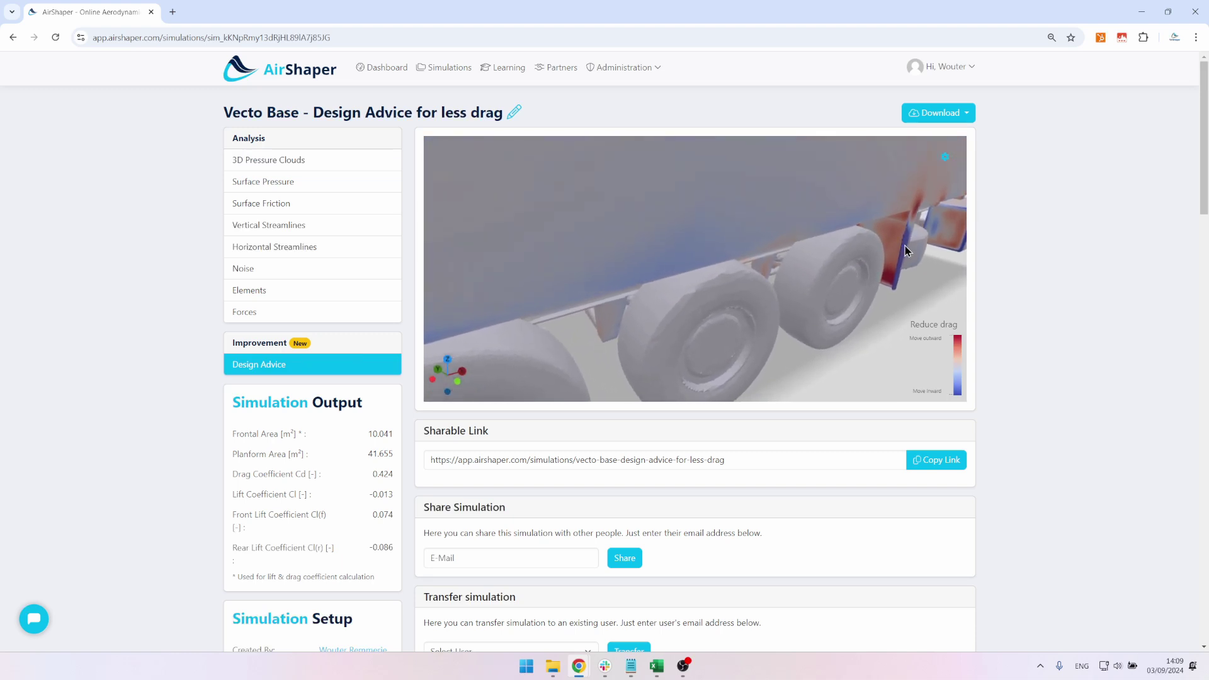
# Step: Compare the Design Advice map with the 3D Pressure Clouds on the box behind the spare wheel and the rear bumper
pyautogui.moveTo(899, 263); pyautogui.dragTo(633, 342)
pyautogui.scroll(5, 632, 342)
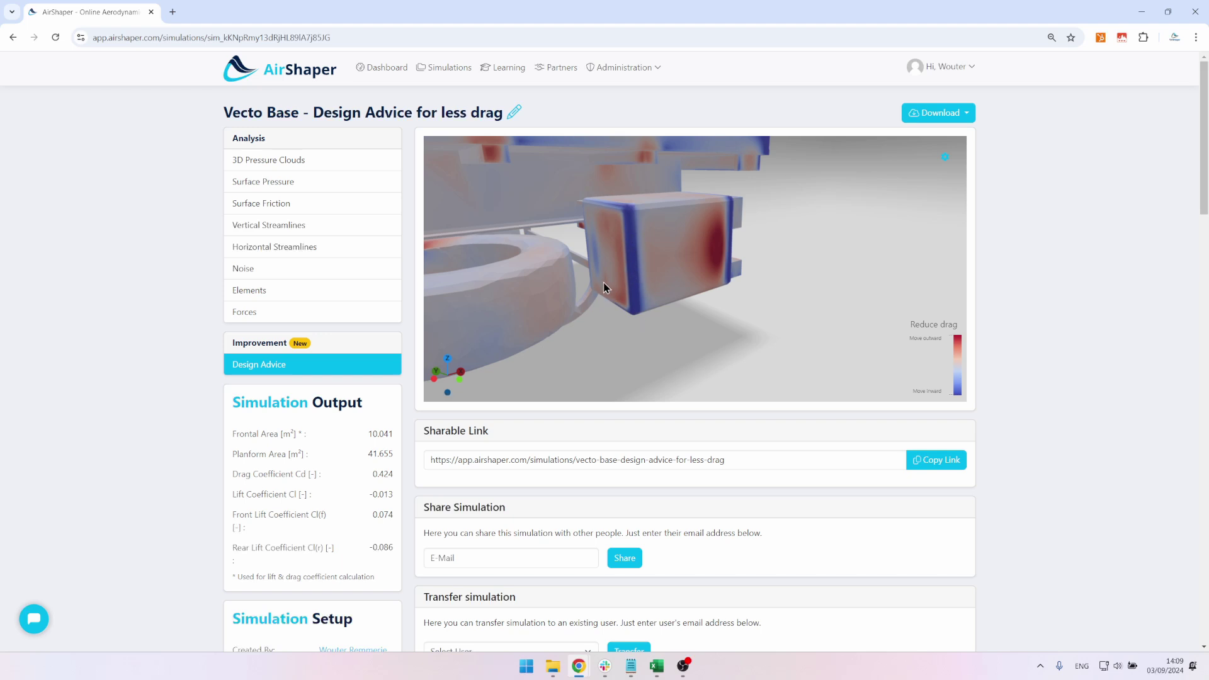
pyautogui.click(350, 162)
pyautogui.click(308, 369)
pyautogui.moveTo(661, 239); pyautogui.dragTo(482, 204)
pyautogui.scroll(4, 569, 290)
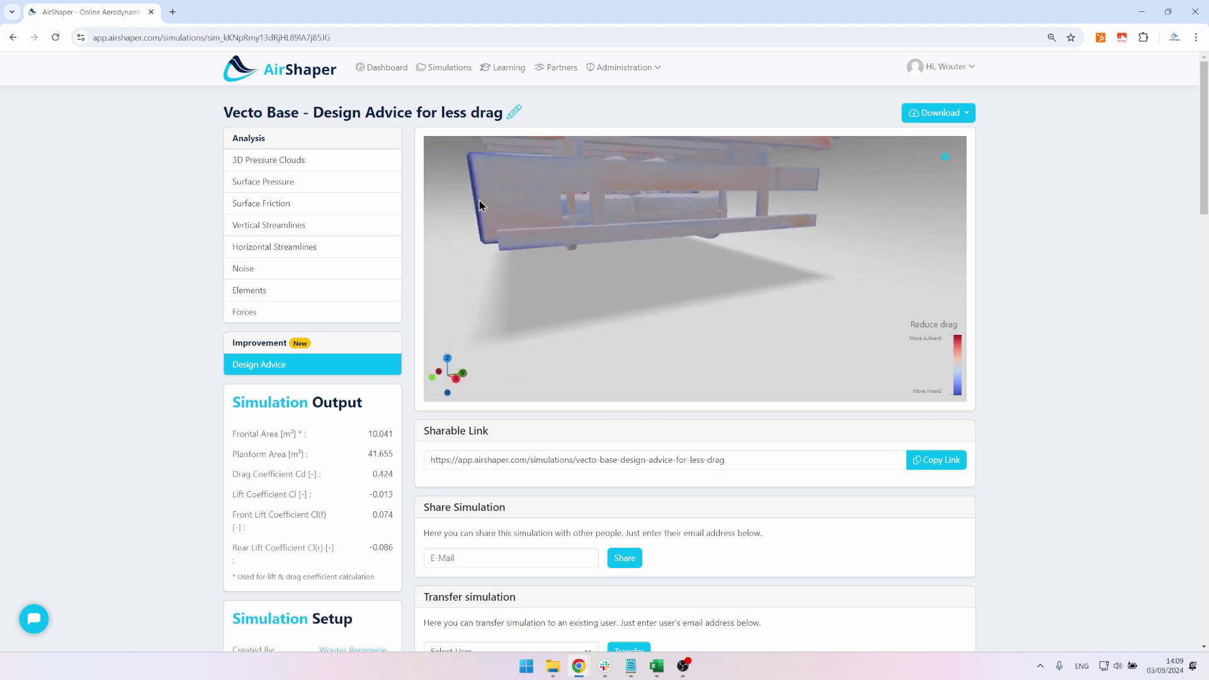
# Step: Compare the Design Advice map on the trailer's upper rear edges with the 3D Pressure Clouds in the wake behind it
pyautogui.moveTo(479, 216); pyautogui.dragTo(637, 260)
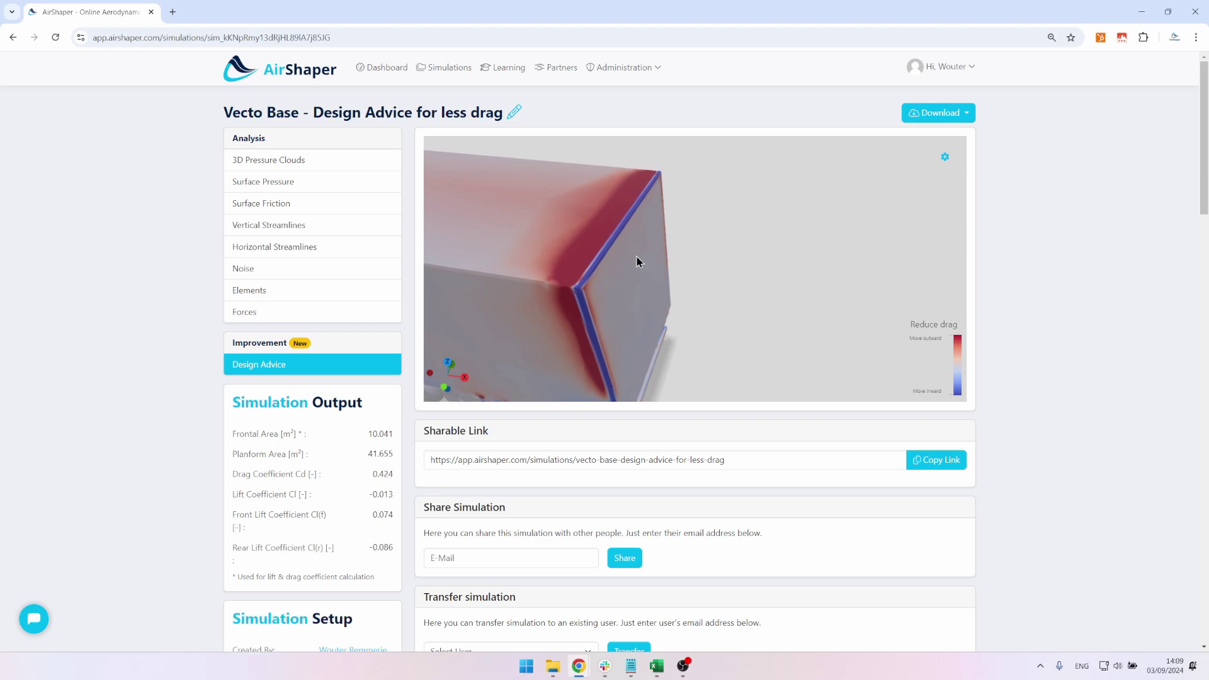
pyautogui.moveTo(634, 251); pyautogui.dragTo(675, 218)
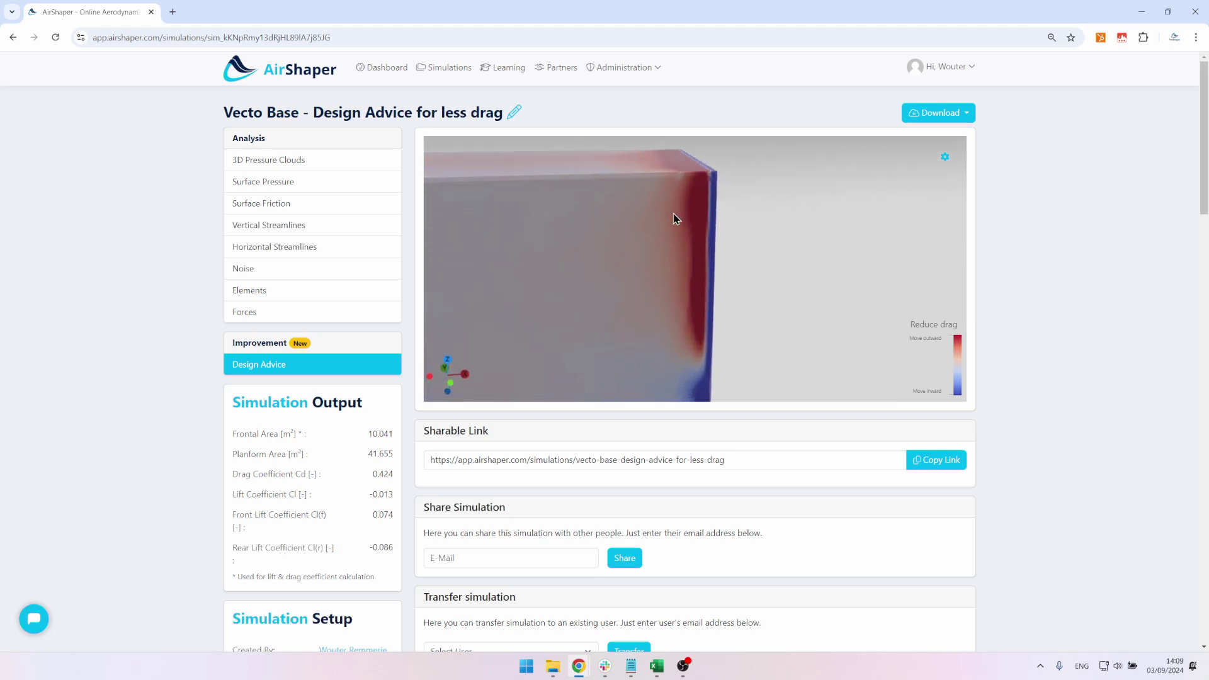
pyautogui.click(275, 160)
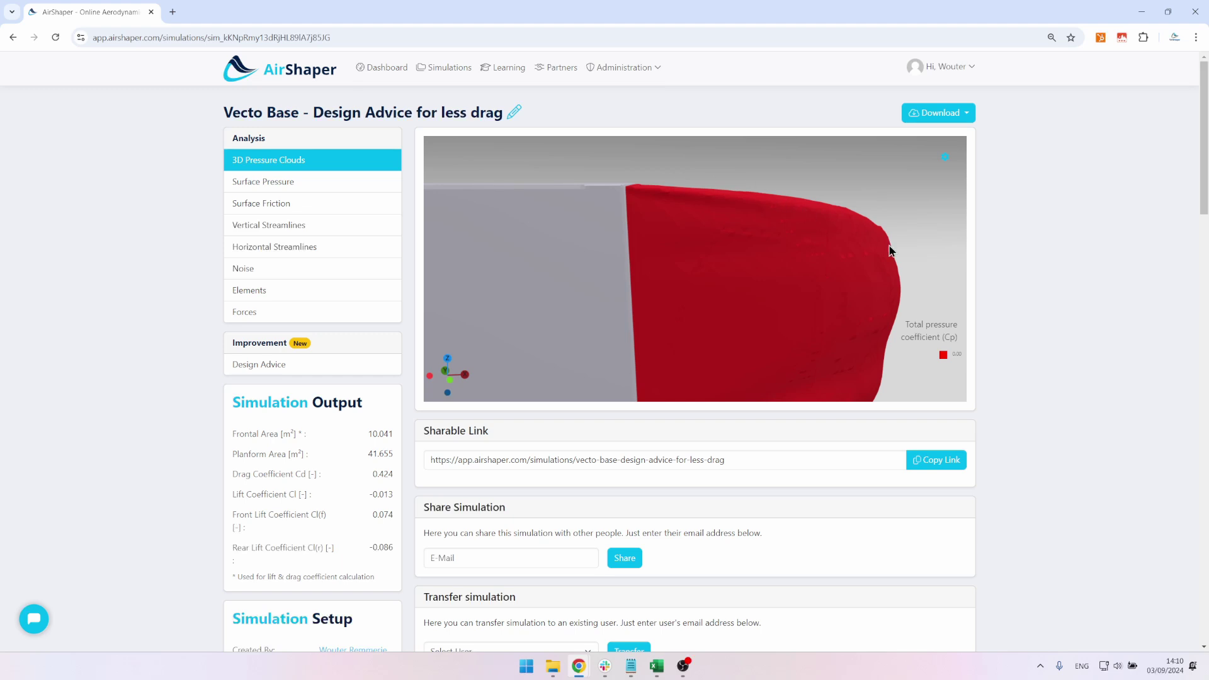
pyautogui.scroll(-3, 754, 246)
pyautogui.moveTo(719, 265); pyautogui.dragTo(723, 258)
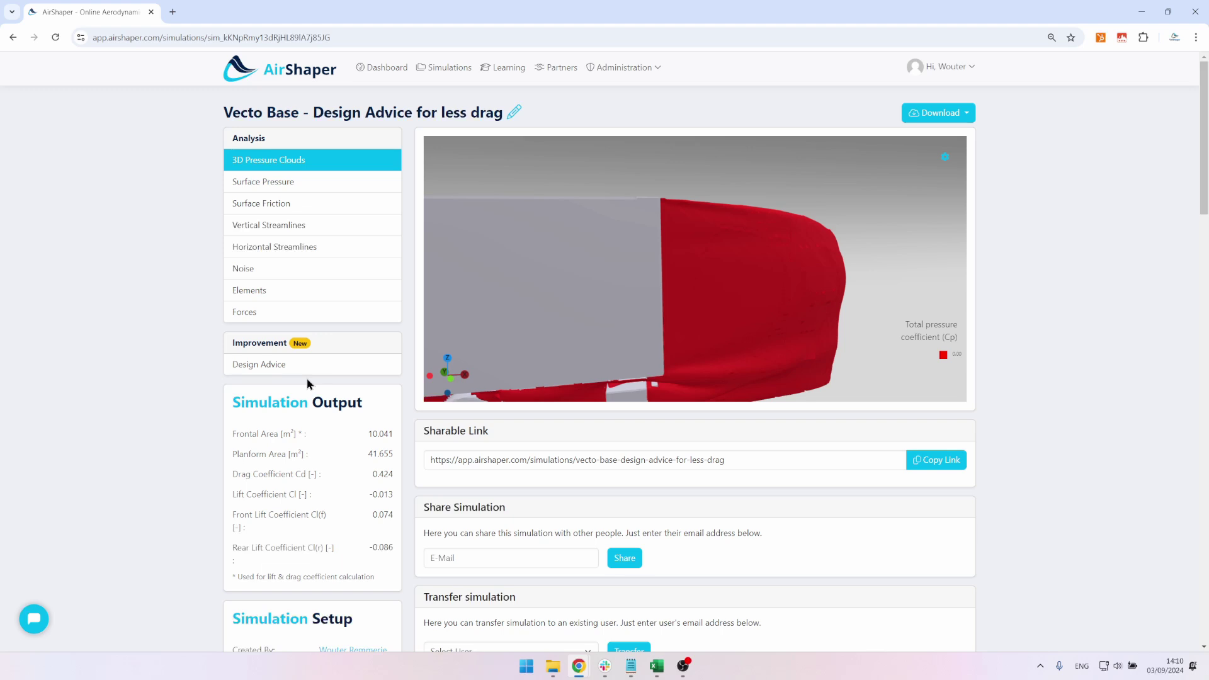
pyautogui.click(344, 368)
# Step: Inspect the Design Advice map along the trailer's rear side and roof edges, from close up and from a distance
pyautogui.moveTo(622, 231); pyautogui.dragTo(596, 206)
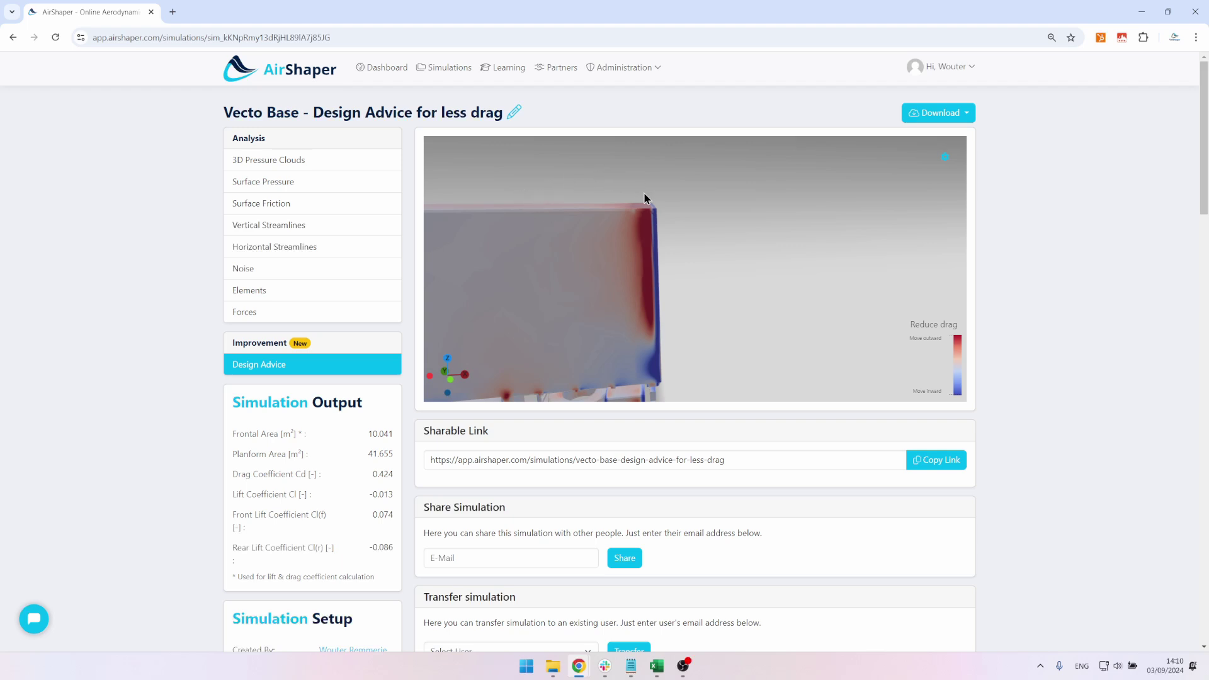
pyautogui.moveTo(651, 219); pyautogui.dragTo(620, 191)
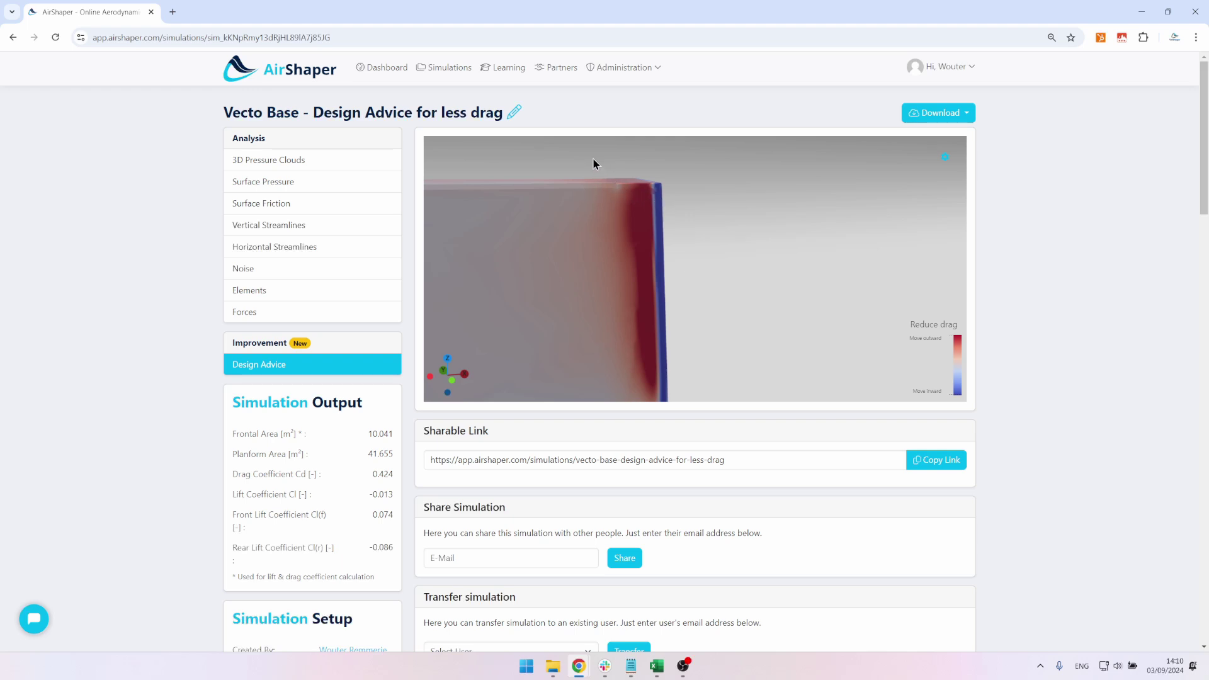
pyautogui.scroll(-2, 697, 241)
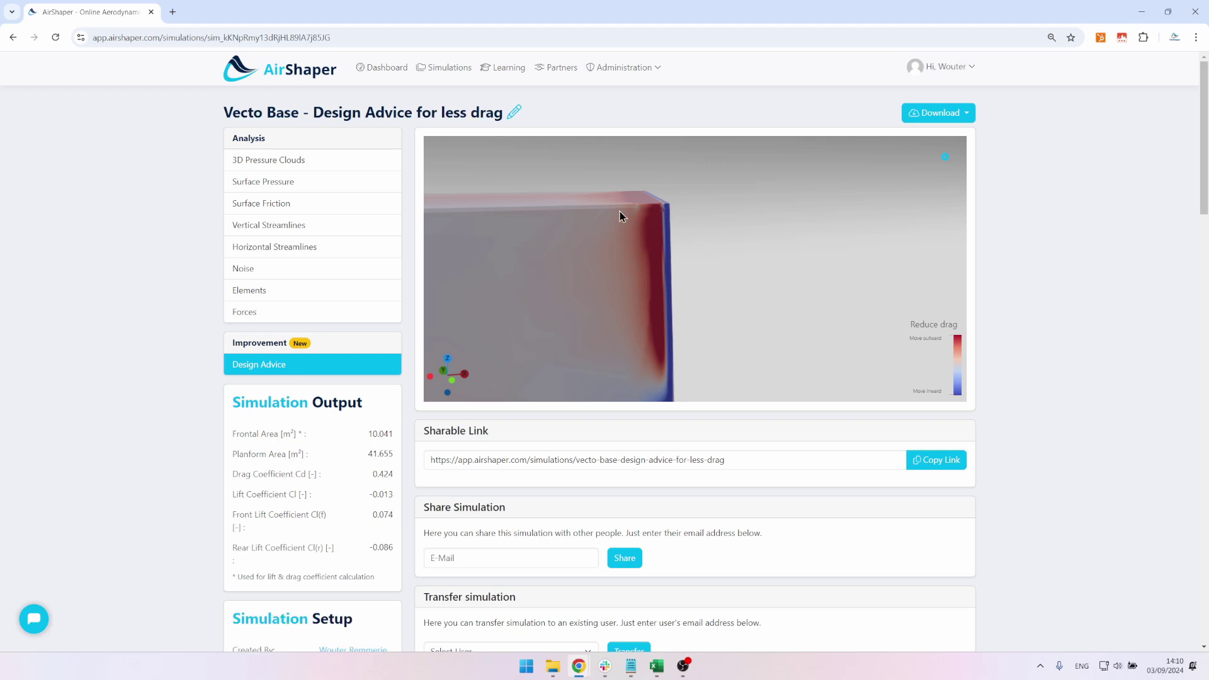
pyautogui.moveTo(632, 218); pyautogui.dragTo(633, 214)
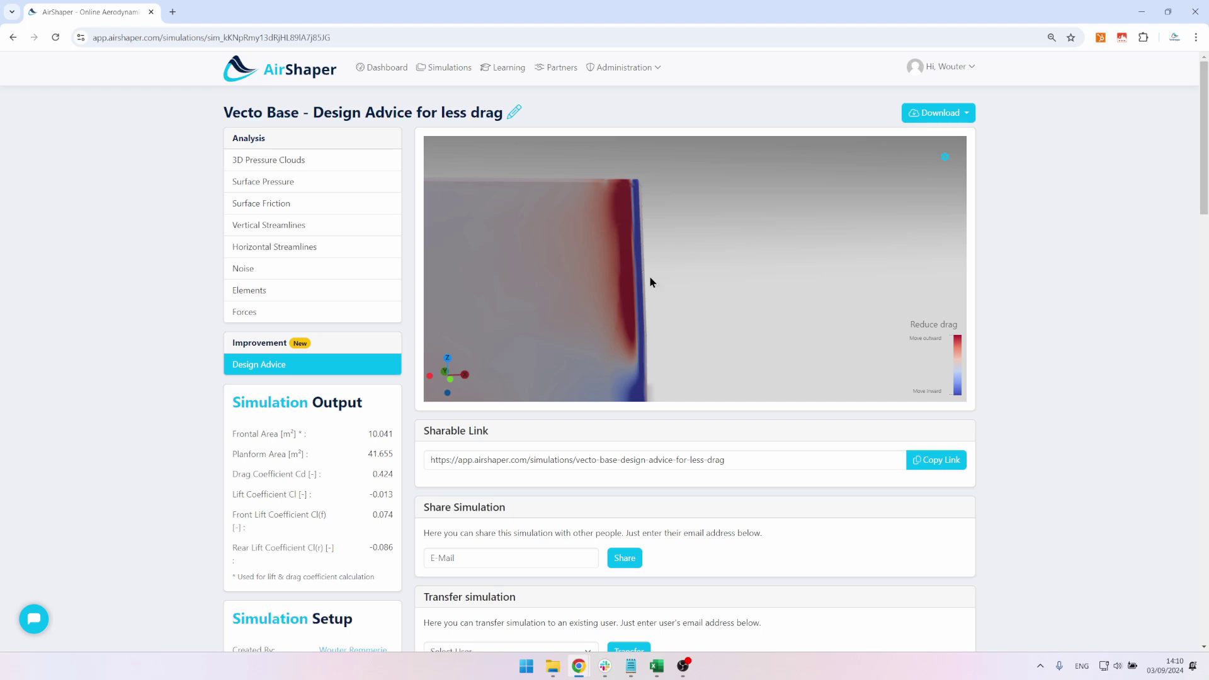
pyautogui.scroll(-3, 650, 277)
pyautogui.moveTo(652, 266)
pyautogui.mouseDown()
pyautogui.moveTo(558, 275)
pyautogui.moveTo(535, 240)
pyautogui.moveTo(574, 210)
pyautogui.moveTo(569, 232)
pyautogui.moveTo(658, 248)
pyautogui.mouseUp()
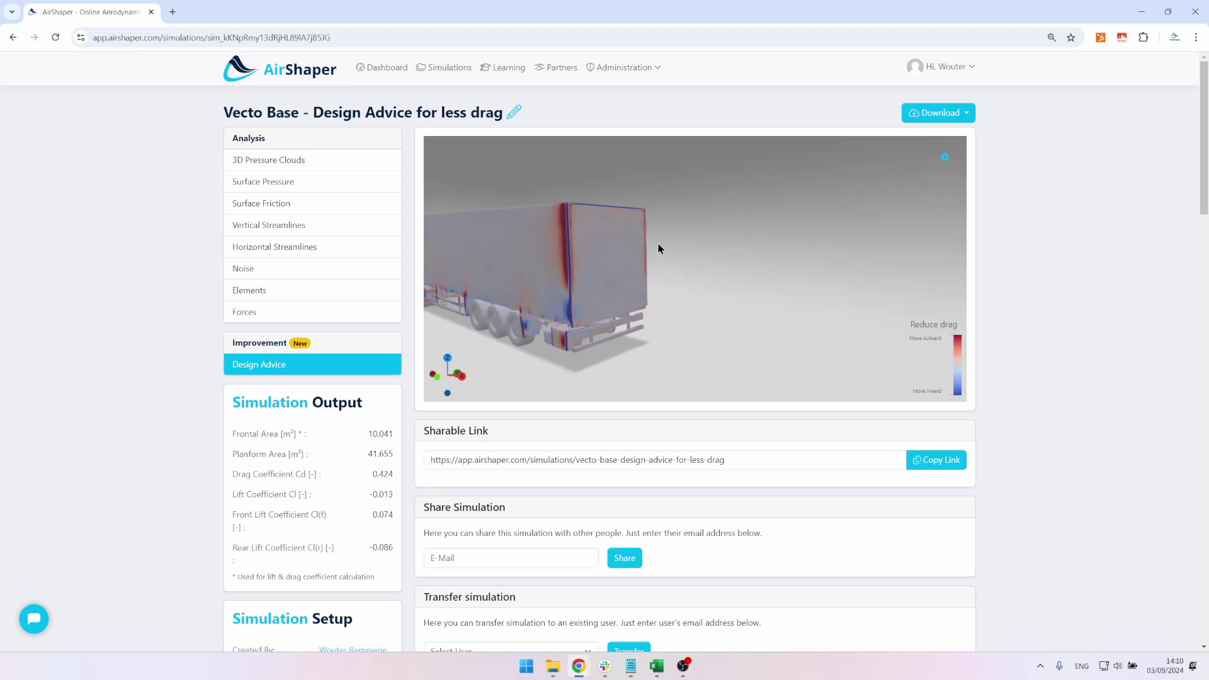
pyautogui.scroll(5, 689, 252)
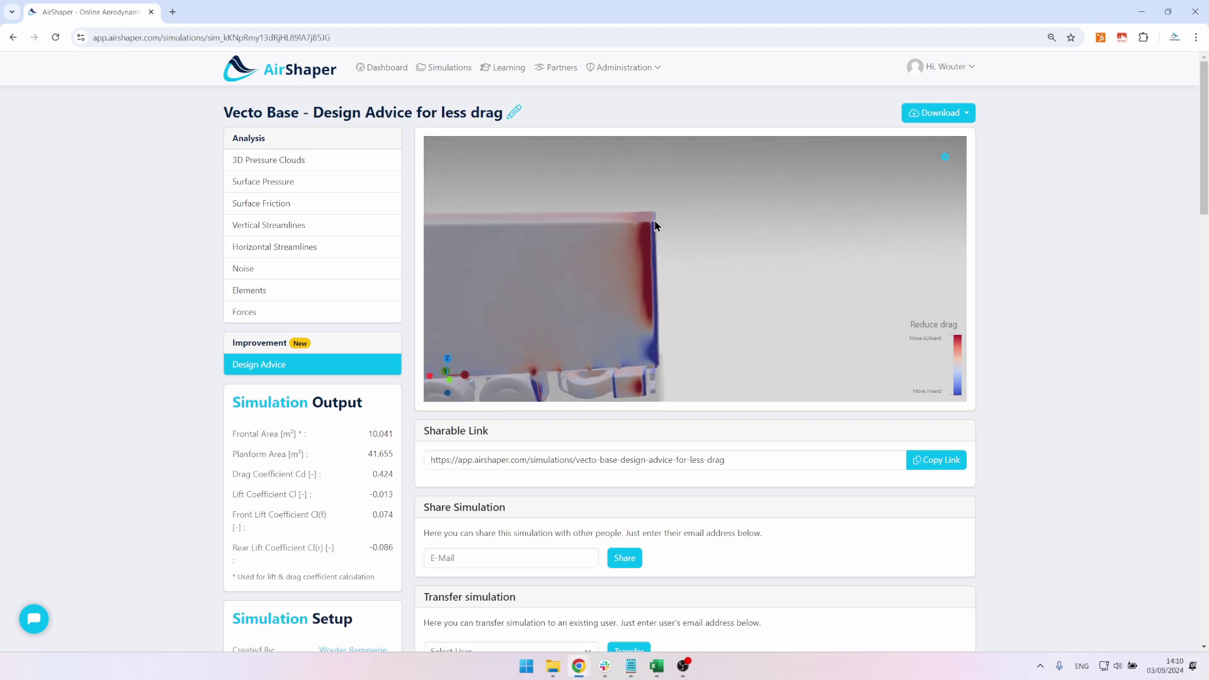
pyautogui.scroll(-5, 655, 254)
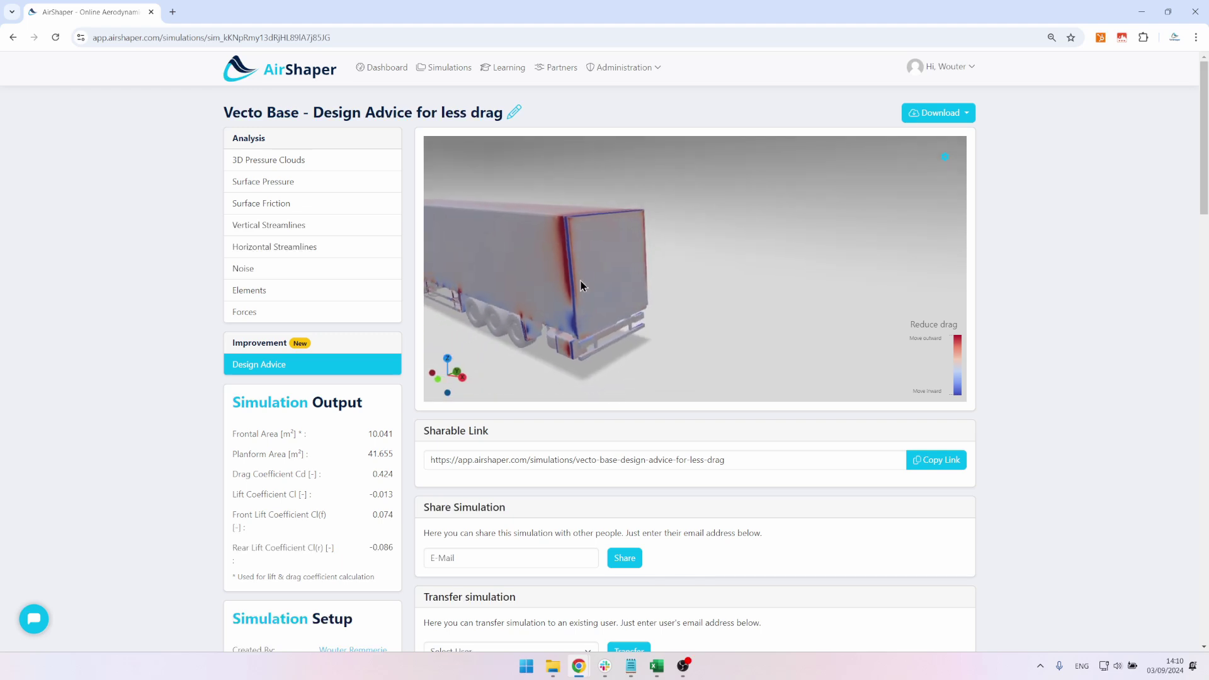
pyautogui.moveTo(655, 254); pyautogui.dragTo(736, 226)
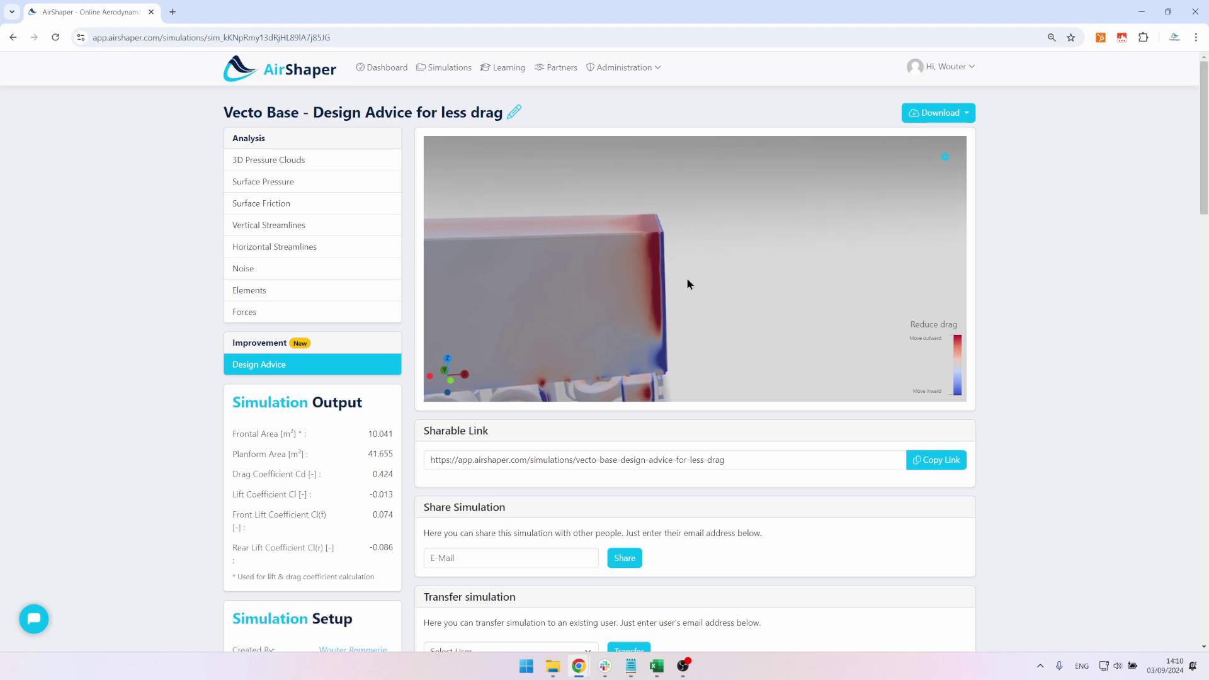
pyautogui.scroll(5, 683, 302)
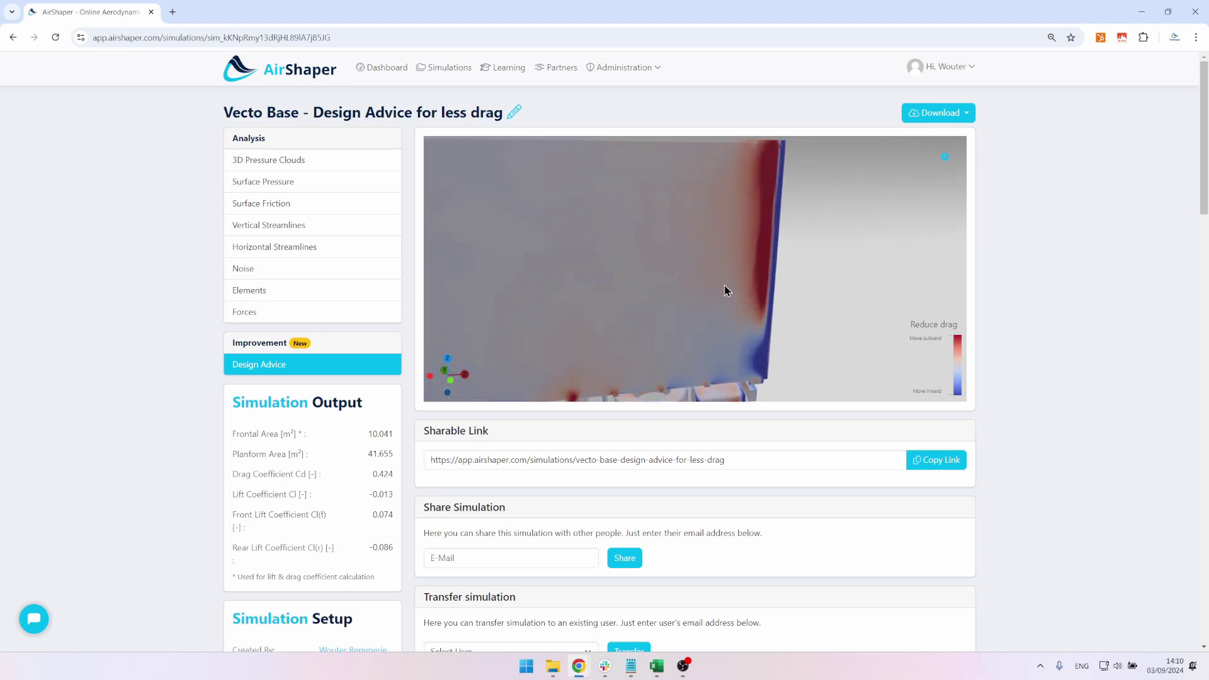
pyautogui.moveTo(724, 286); pyautogui.dragTo(728, 249)
pyautogui.scroll(-4, 632, 318)
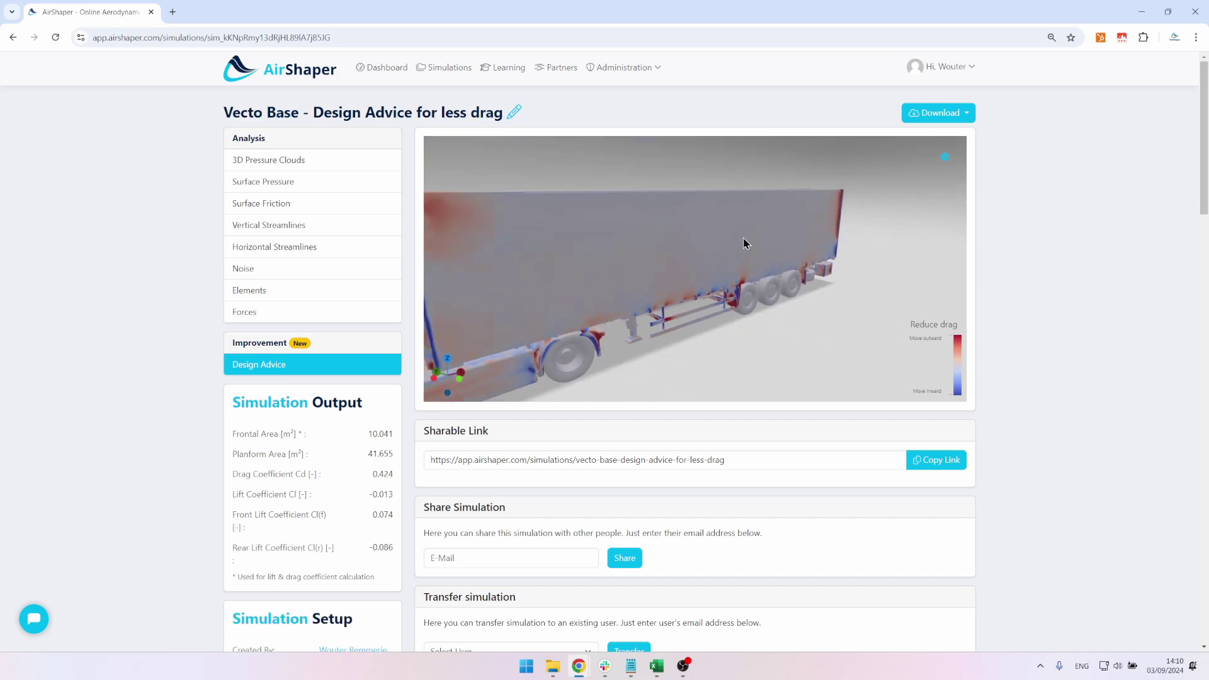